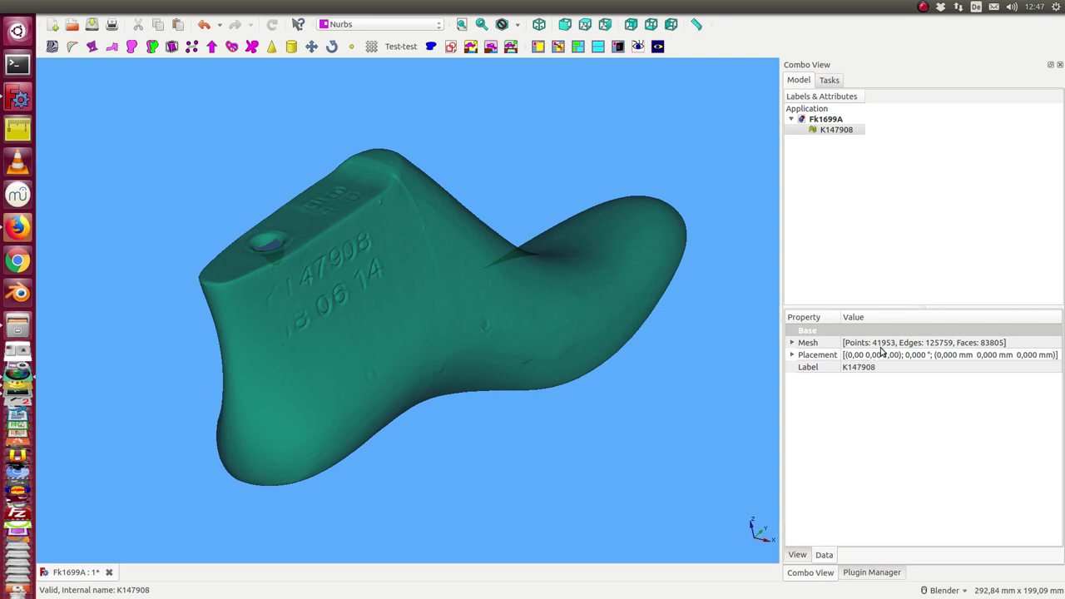
# Step: Select the shoe-last mesh K147908 and bring up the SMOOTH menu's tools
pyautogui.click(827, 133)
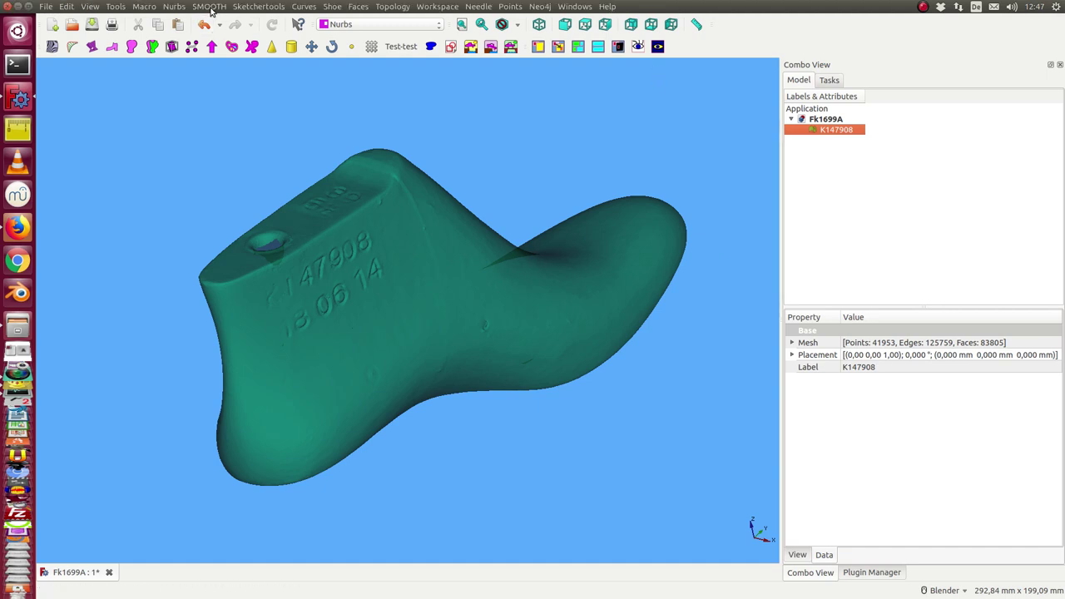
pyautogui.click(209, 6)
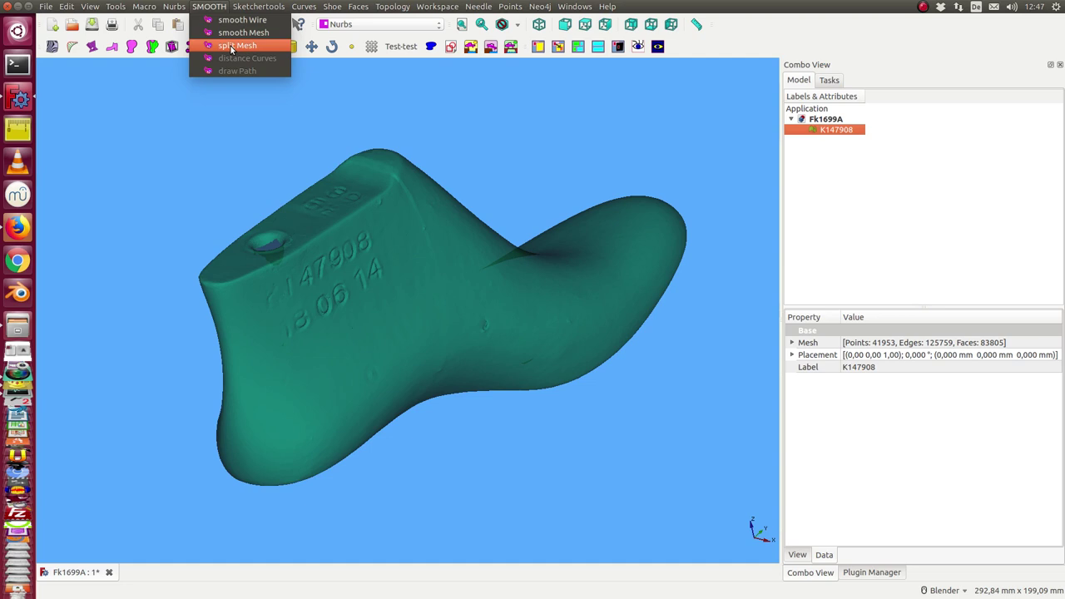
# Step: Run split Mesh to create sections y=76 to y=136 with a Loft, and hide mesh K147908
pyautogui.click(231, 46)
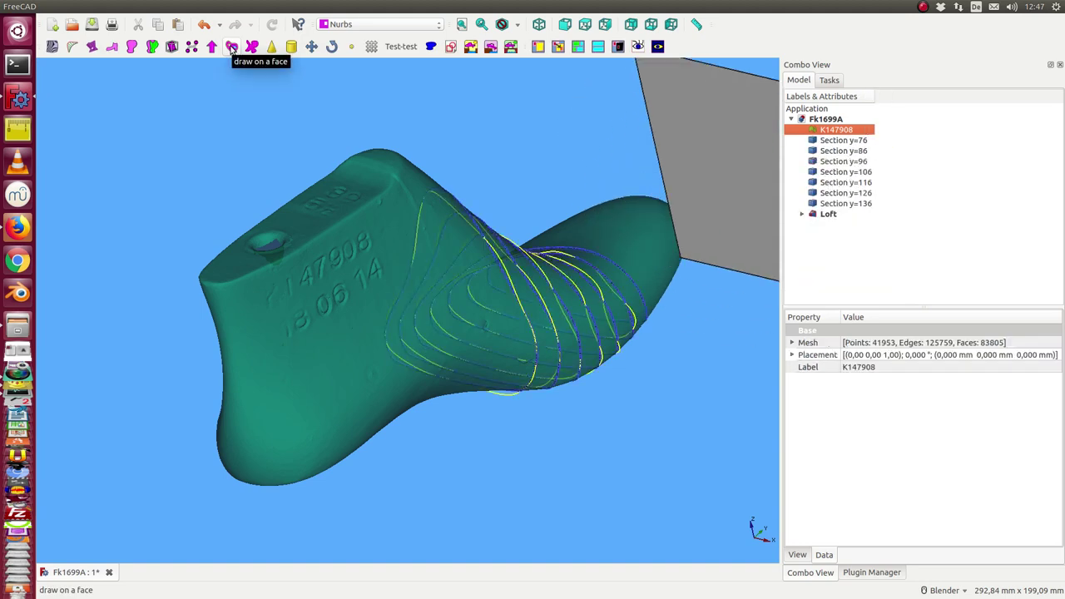
pyautogui.click(464, 540)
pyautogui.moveTo(492, 502)
pyautogui.mouseDown(button='middle')
pyautogui.moveTo(508, 417)
pyautogui.moveTo(471, 169)
pyautogui.moveTo(456, 183)
pyautogui.mouseUp(button='middle')
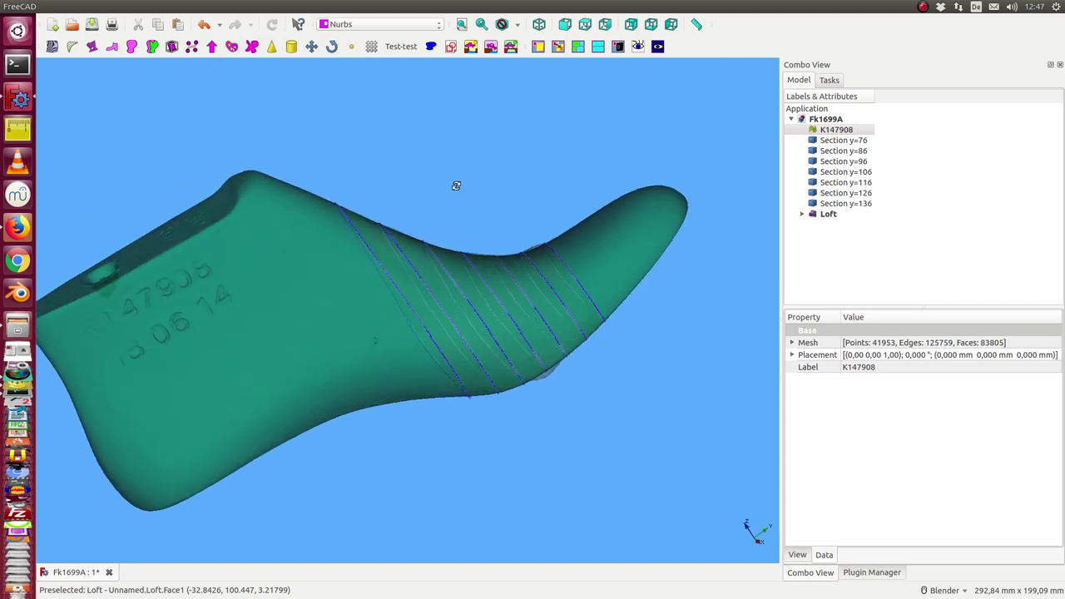
pyautogui.click(831, 131)
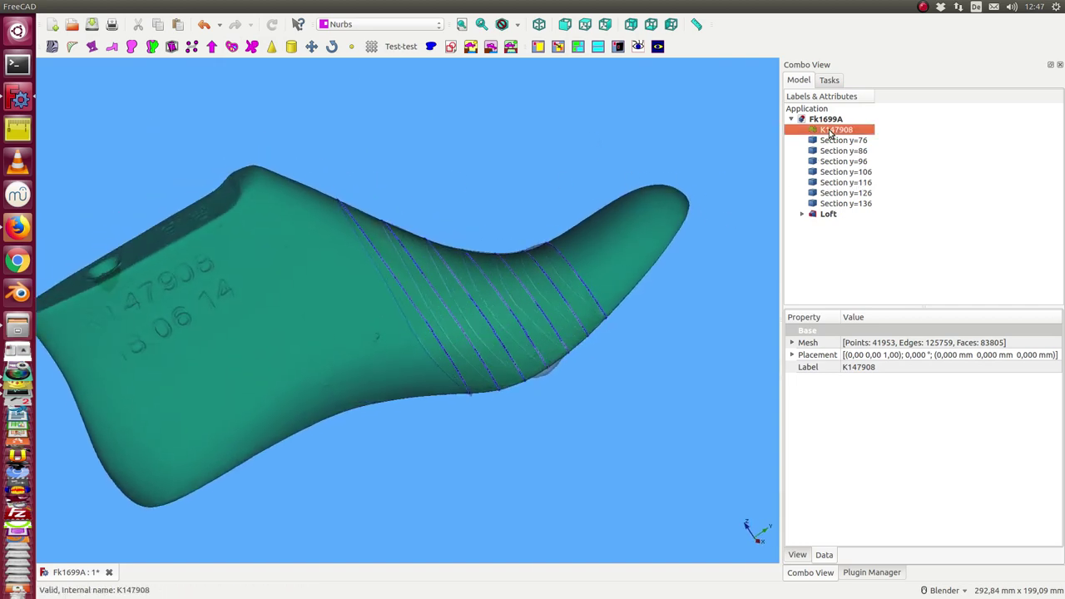
pyautogui.press('space')
pyautogui.moveTo(524, 225)
pyautogui.mouseDown(button='middle')
pyautogui.moveTo(513, 209)
pyautogui.moveTo(461, 199)
pyautogui.moveTo(643, 183)
pyautogui.mouseUp(button='middle')
# Step: Hide section curves y=76 through y=136 and expand the Loft to list its seven sketches
pyautogui.click(832, 141)
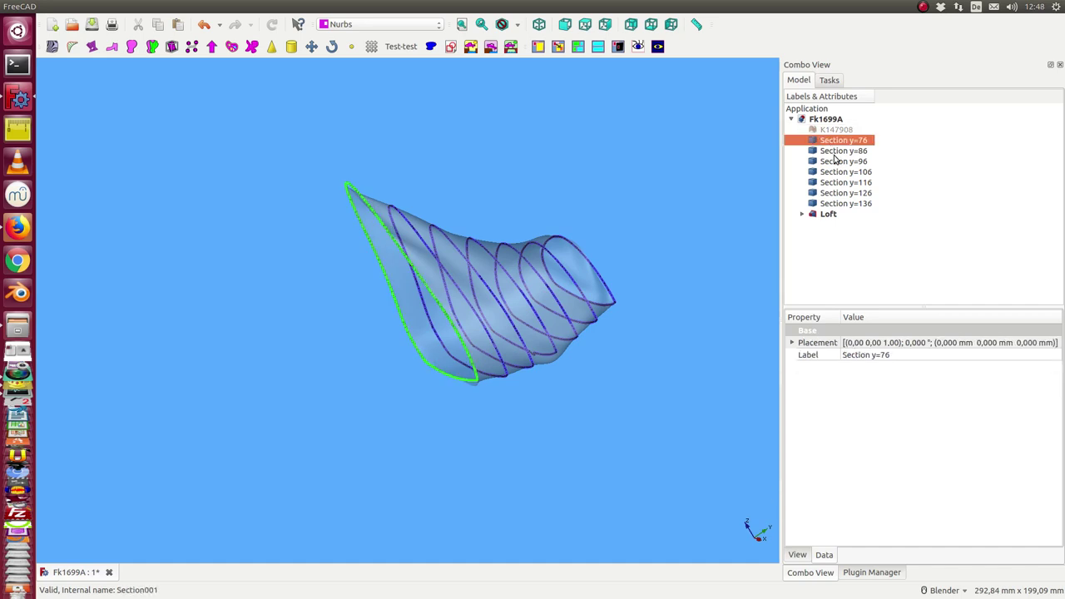
pyautogui.hotkey('shift', 'Down')
pyautogui.hotkey('shift', 'Down')
pyautogui.hotkey('shift', 'Down')
pyautogui.hotkey('shift', 'Down')
pyautogui.hotkey('shift', 'Down')
pyautogui.hotkey('shift', 'Down')
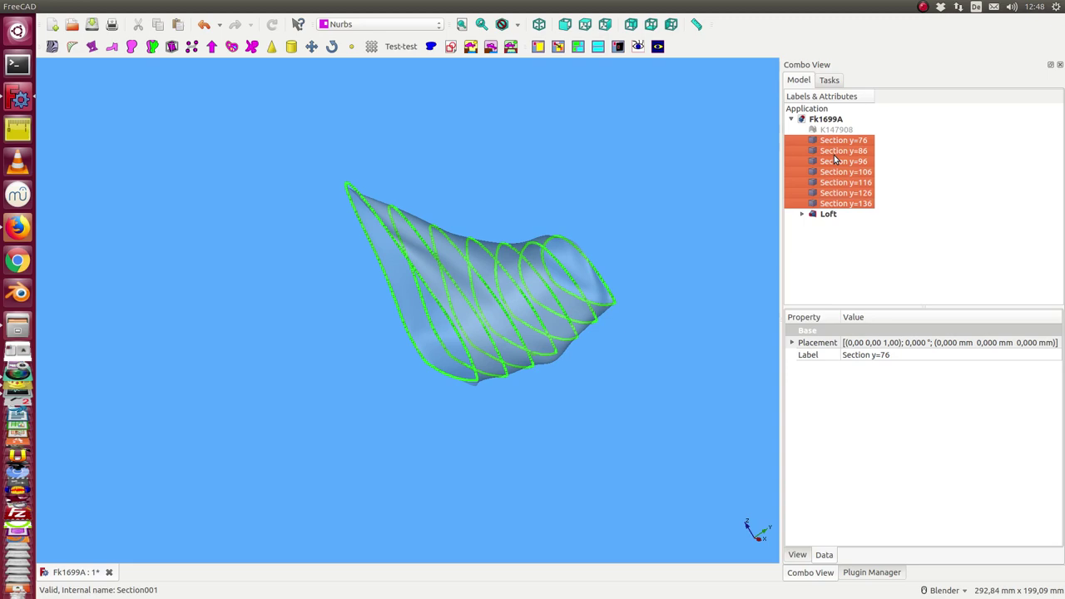
pyautogui.moveTo(582, 210)
pyautogui.mouseDown(button='middle')
pyautogui.moveTo(599, 216)
pyautogui.moveTo(518, 261)
pyautogui.moveTo(480, 185)
pyautogui.moveTo(532, 143)
pyautogui.moveTo(577, 157)
pyautogui.moveTo(630, 235)
pyautogui.mouseUp(button='middle')
pyautogui.press('space')
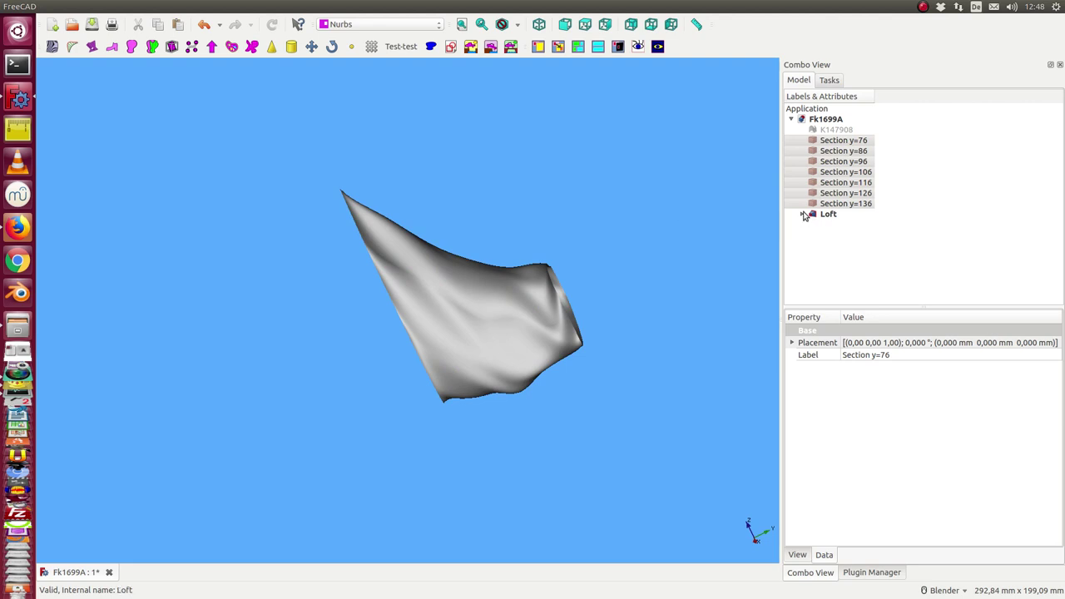
pyautogui.click(823, 216)
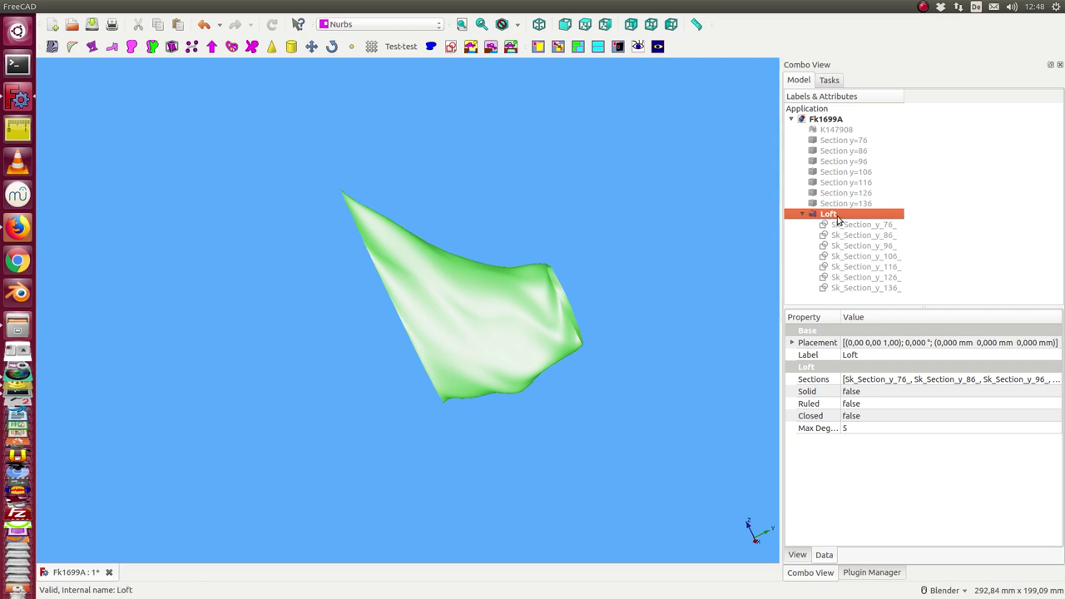
# Step: Duplicate the Sk_Section_y_106_ sketch as Sk_Section_y_106_001
pyautogui.click(861, 260)
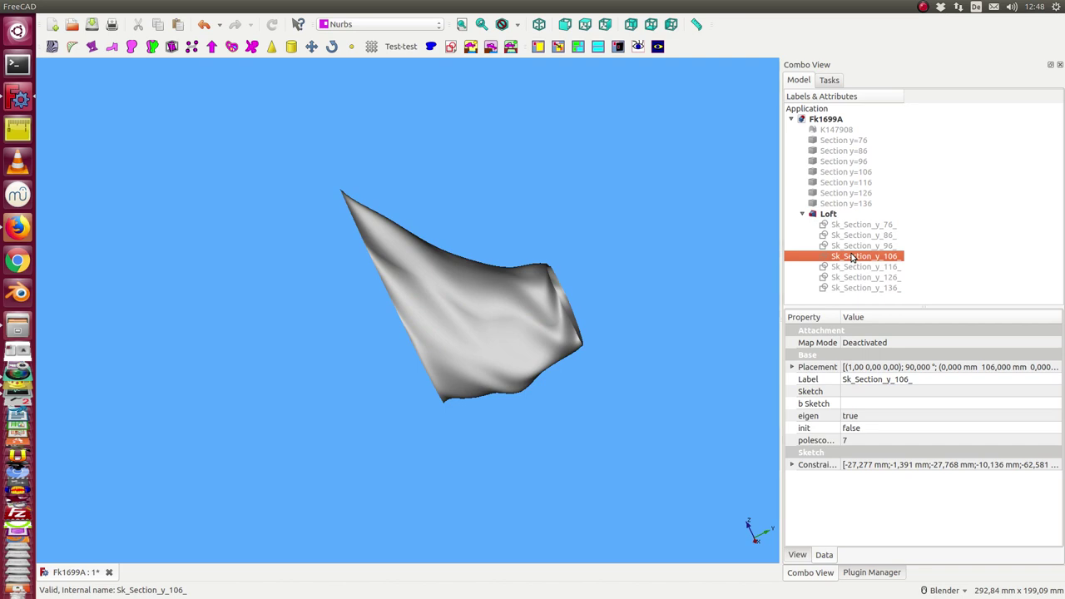
pyautogui.hotkey('ctrl', 'c')
pyautogui.hotkey('ctrl', 'v')
pyautogui.click(851, 298)
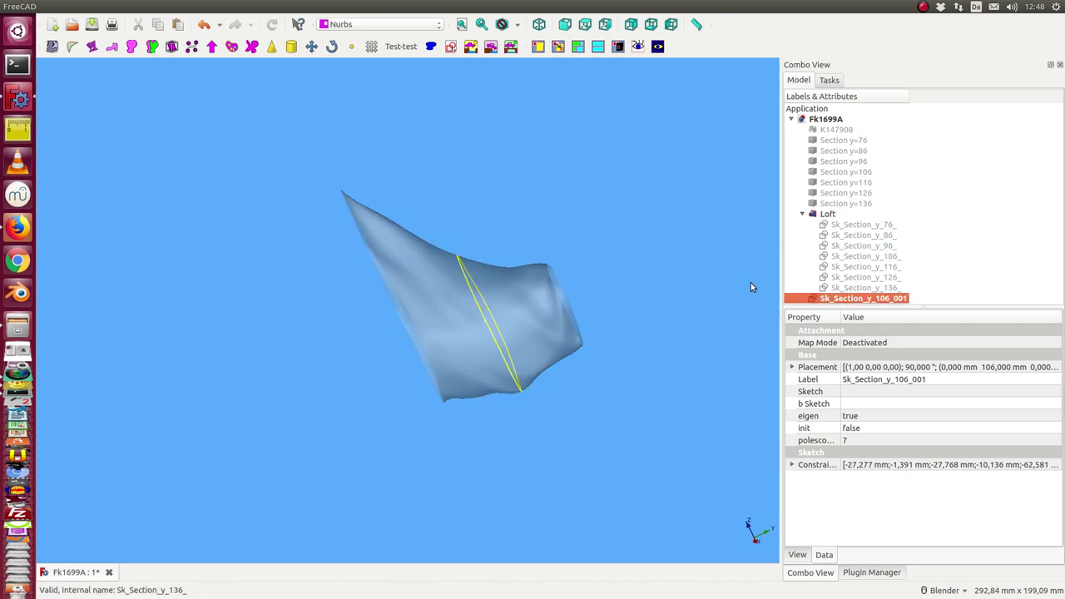
pyautogui.moveTo(750, 287); pyautogui.dragTo(630, 290, button='middle')
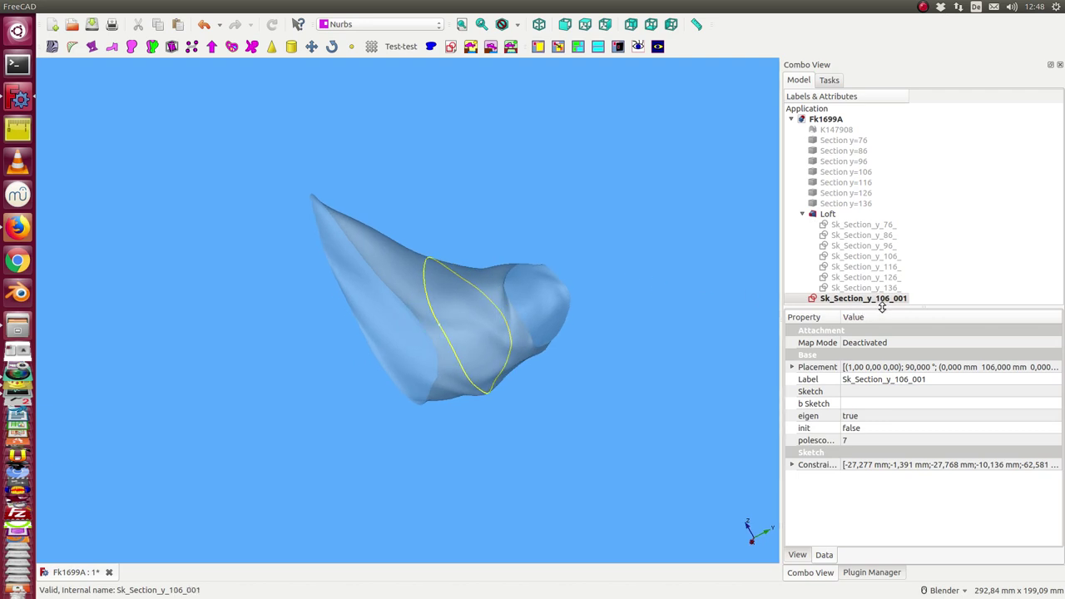
# Step: Show scan Section y=106, hide the Loft, and zoom in on the curves in front view
pyautogui.click(848, 176)
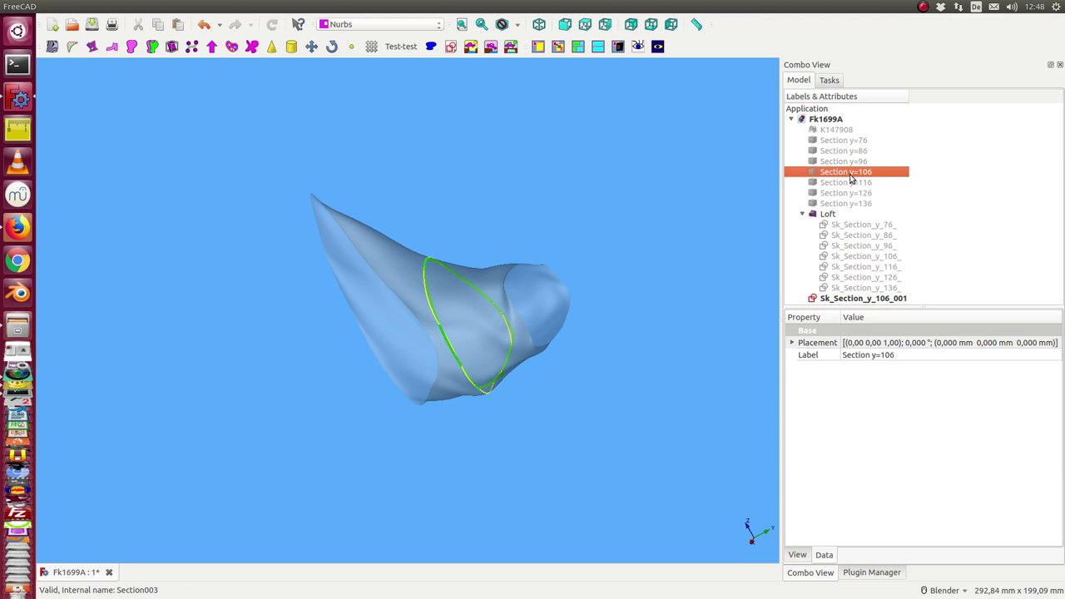
pyautogui.click(826, 215)
pyautogui.press('space')
pyautogui.click(320, 329)
pyautogui.press('1')
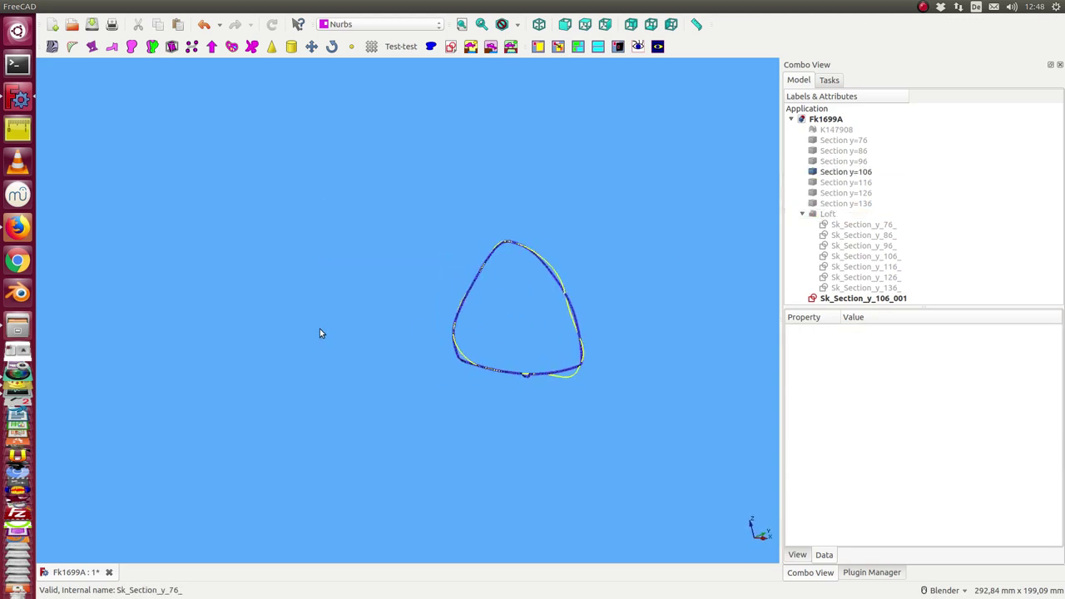
pyautogui.moveTo(478, 353)
pyautogui.keyDown('shift'); pyautogui.mouseDown(button='middle')
pyautogui.moveTo(414, 285)
pyautogui.moveTo(418, 330)
pyautogui.mouseUp(button='middle'); pyautogui.keyUp('shift')
pyautogui.scroll(2, 413, 284)
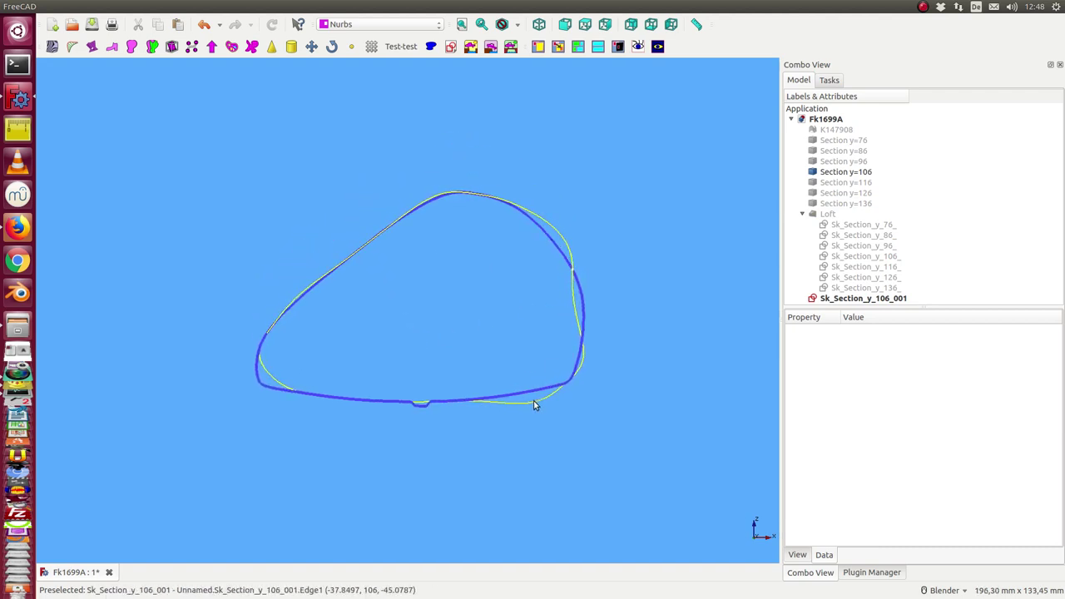
pyautogui.click(852, 299)
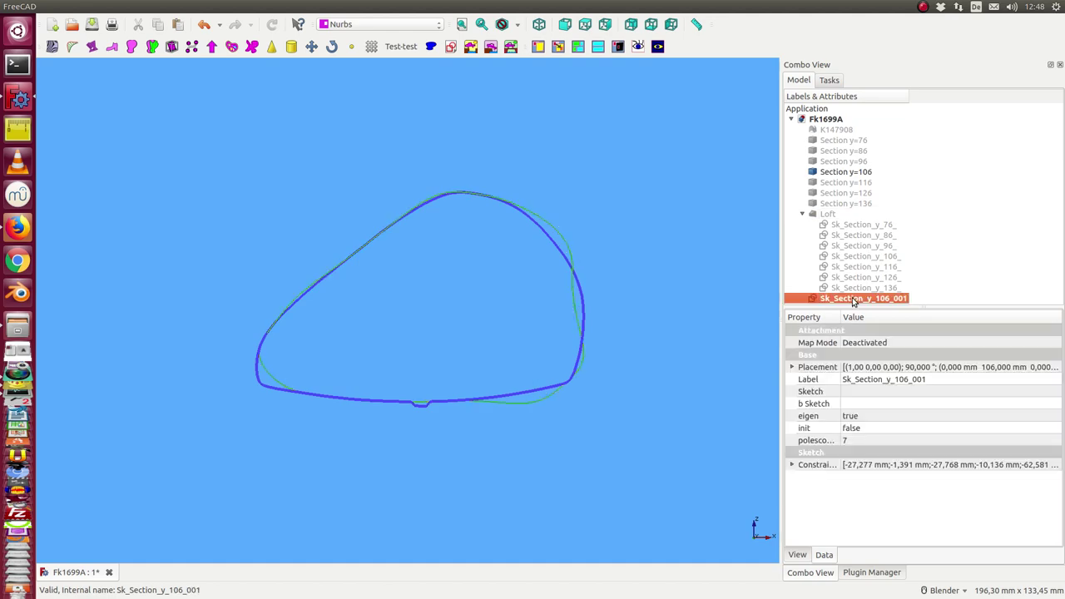
# Step: Drag four control points of Sk_Section_y_106_001 closer to the blue scan curve
pyautogui.doubleClick(852, 299)
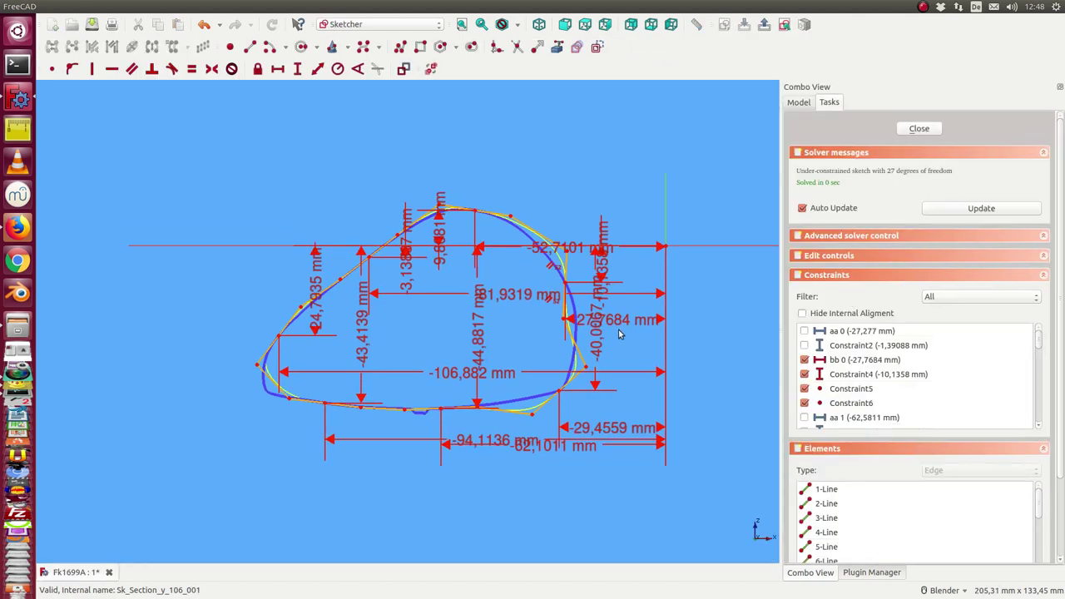
pyautogui.scroll(2, 620, 335)
pyautogui.scroll(2, 590, 320)
pyautogui.scroll(2, 566, 308)
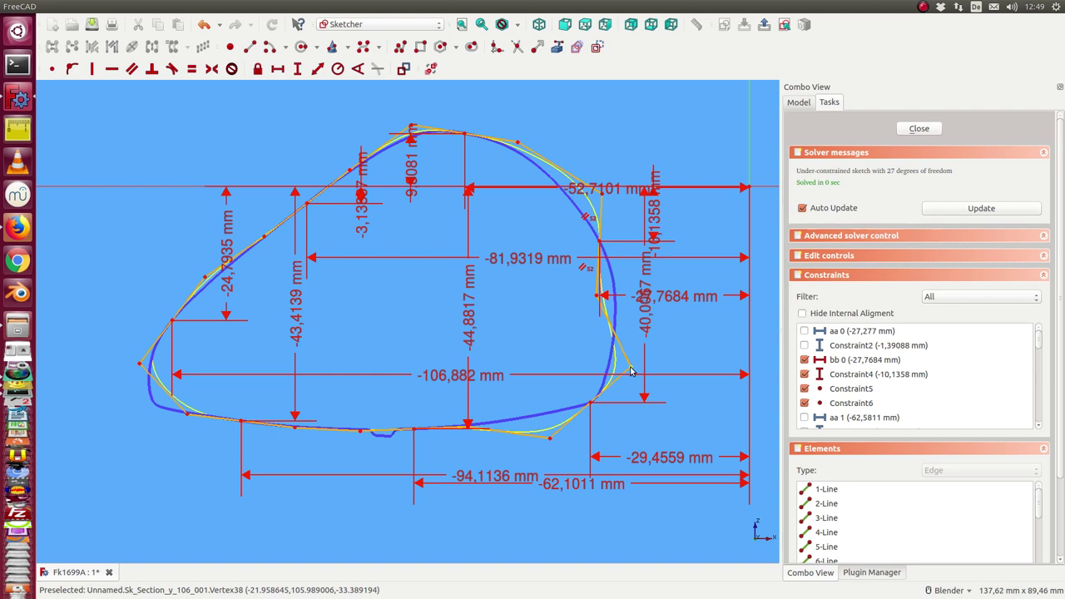
pyautogui.moveTo(632, 370); pyautogui.dragTo(622, 369)
pyautogui.moveTo(597, 298); pyautogui.dragTo(620, 289)
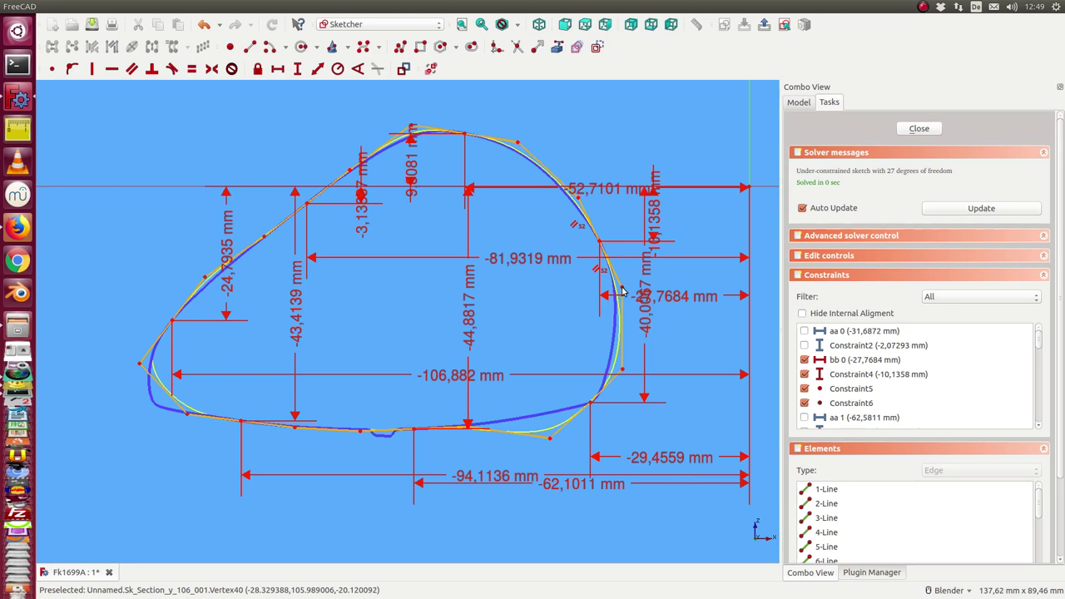
pyautogui.moveTo(549, 436); pyautogui.dragTo(546, 425)
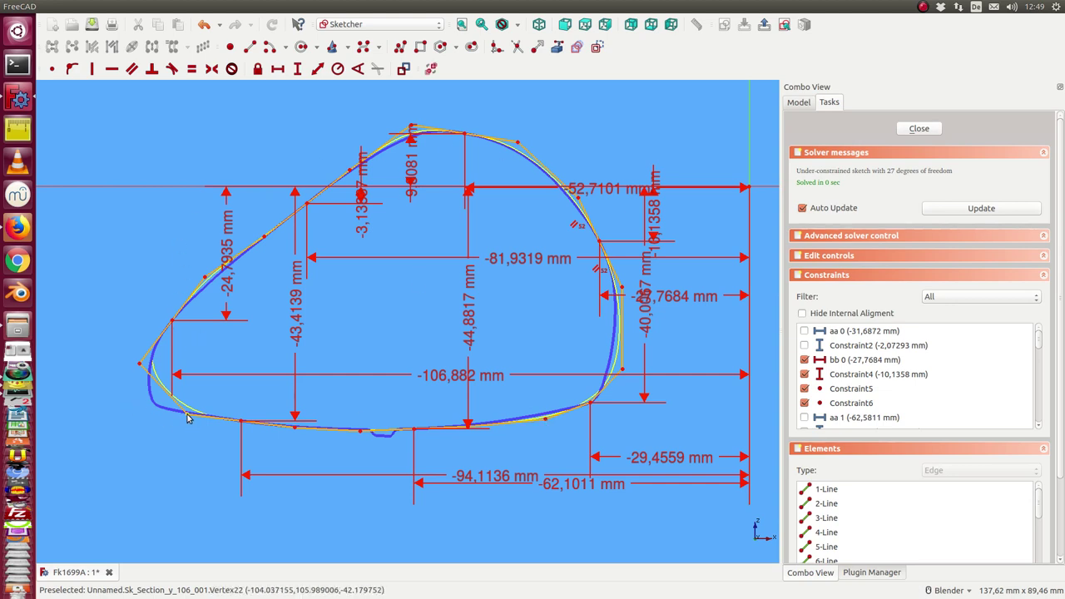
pyautogui.moveTo(187, 415); pyautogui.dragTo(150, 405)
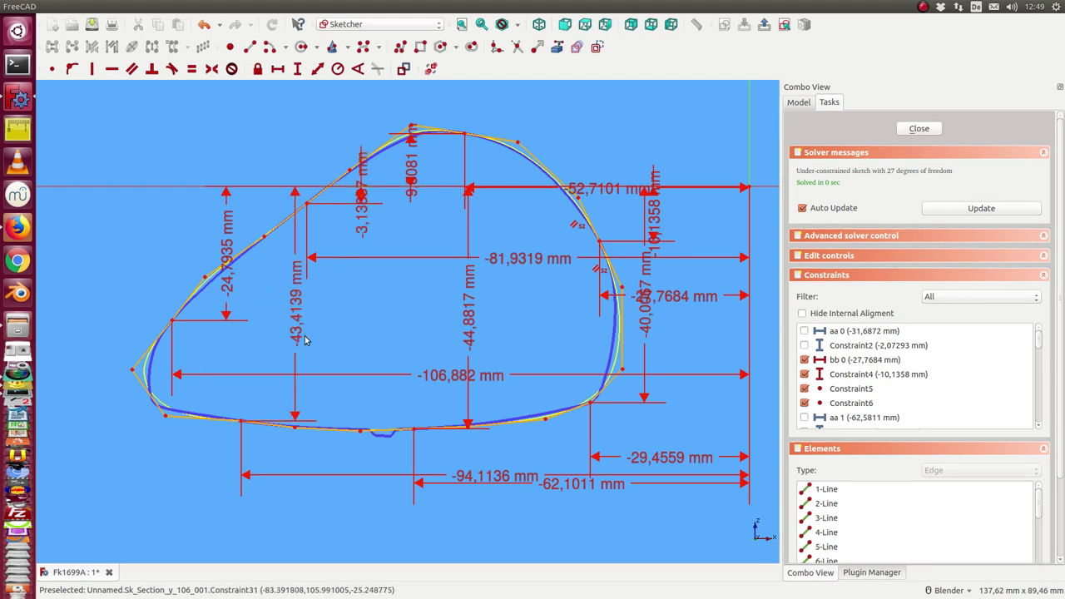
# Step: Nudge a left control point of the y=106 copy onto the scan curve
pyautogui.scroll(1, 302, 337)
pyautogui.scroll(1, 333, 337)
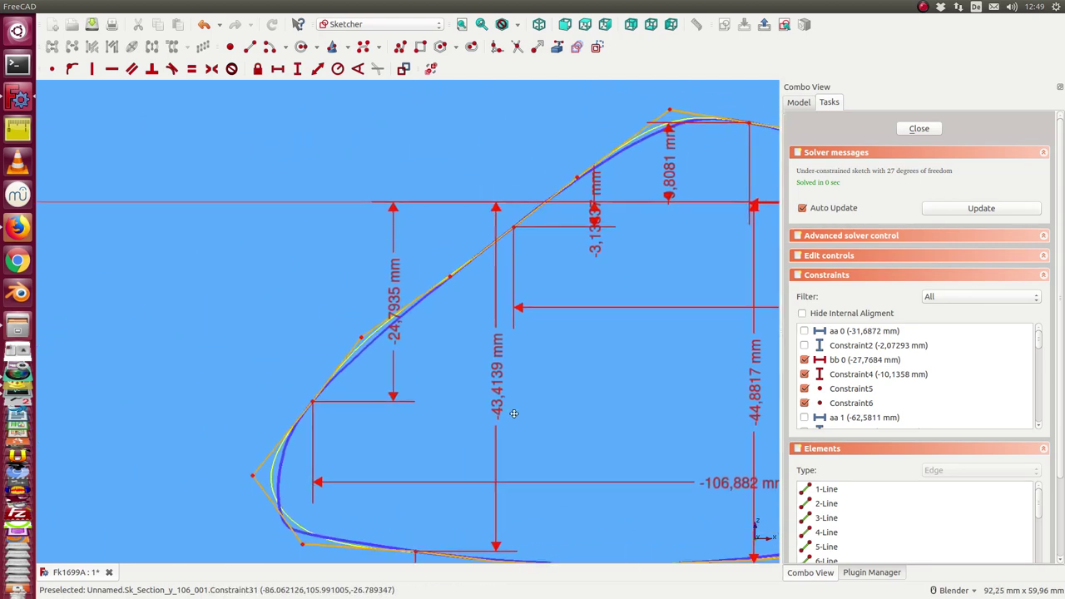
pyautogui.scroll(1, 361, 338)
pyautogui.moveTo(362, 338); pyautogui.dragTo(366, 339)
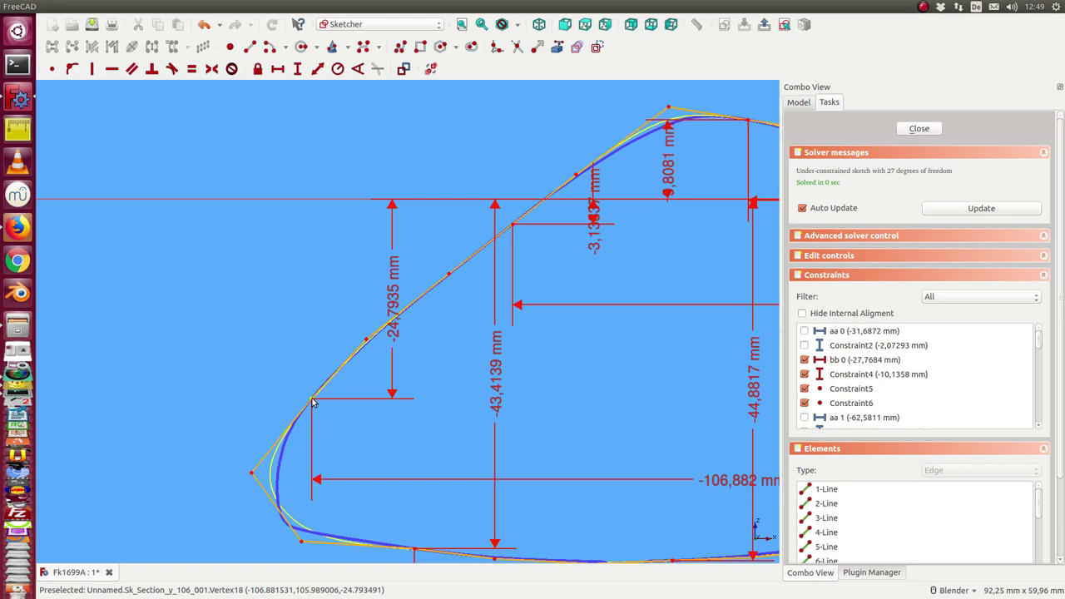
# Step: Review the fitted y=106 B-spline and close the Sketcher
pyautogui.doubleClick(394, 293)
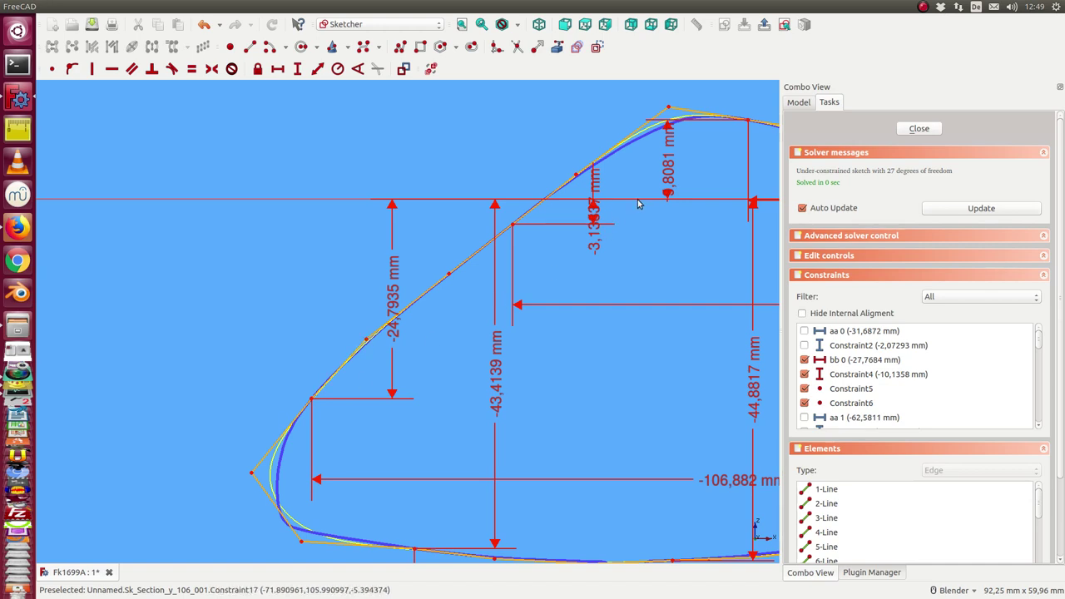
pyautogui.scroll(-2, 642, 287)
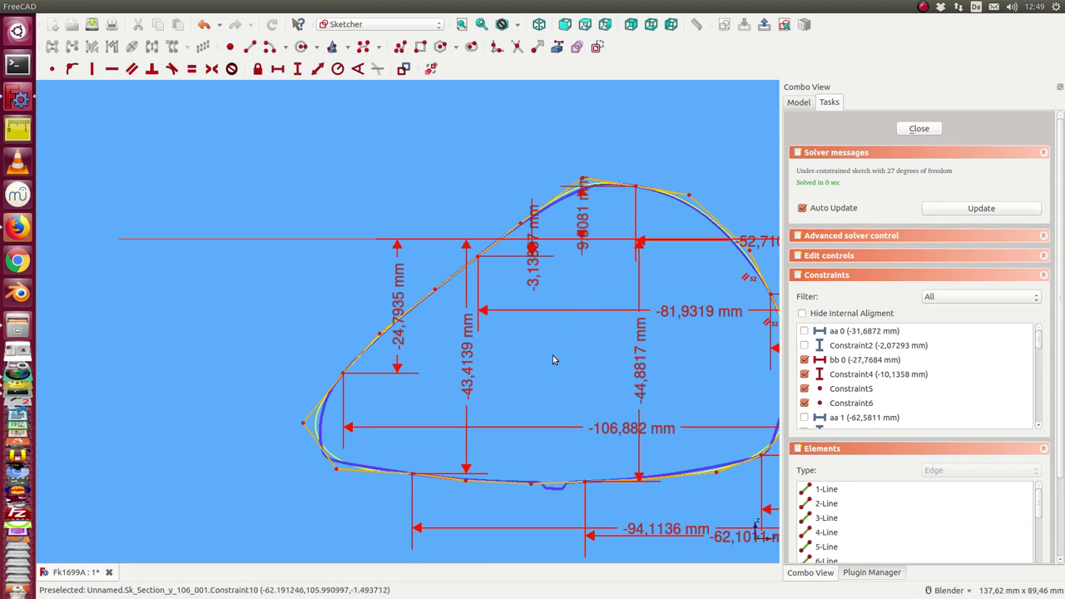
pyautogui.scroll(-2, 557, 352)
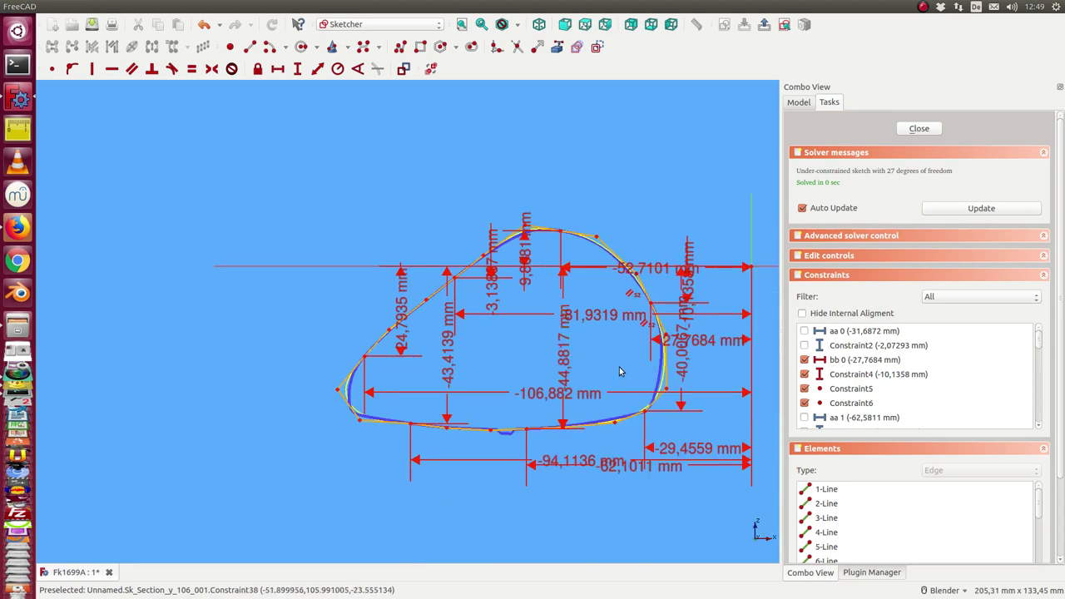
pyautogui.scroll(2, 621, 371)
pyautogui.scroll(-2, 624, 373)
pyautogui.click(919, 128)
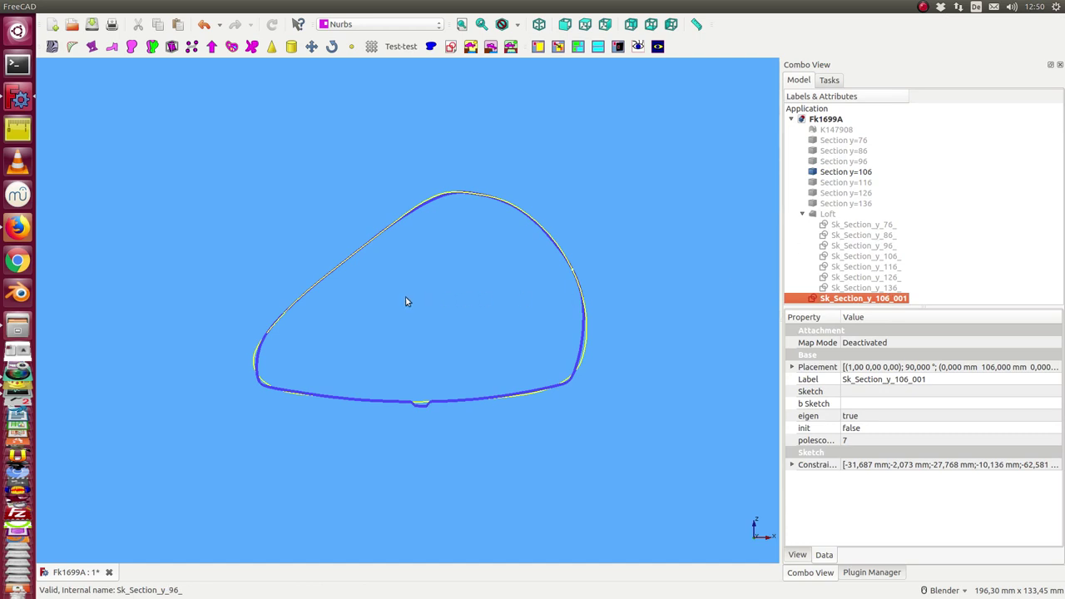
# Step: Orbit to compare the refitted y=106 curve, then select the original Sk_Section_y_106_
pyautogui.moveTo(504, 416)
pyautogui.mouseDown(button='middle')
pyautogui.moveTo(535, 380)
pyautogui.moveTo(479, 347)
pyautogui.moveTo(641, 421)
pyautogui.moveTo(682, 391)
pyautogui.mouseUp(button='middle')
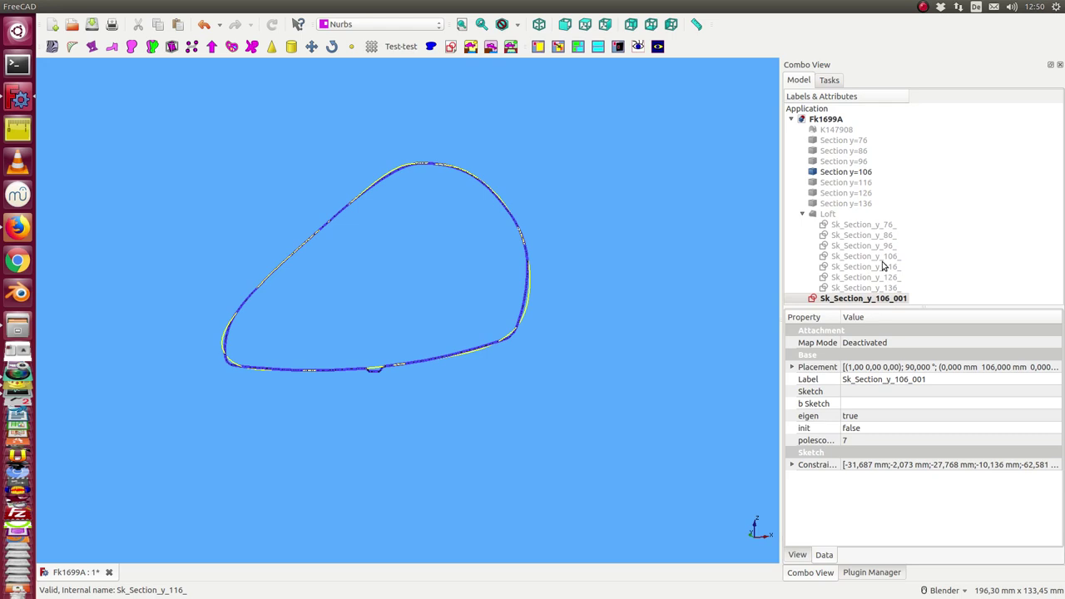
pyautogui.click(877, 260)
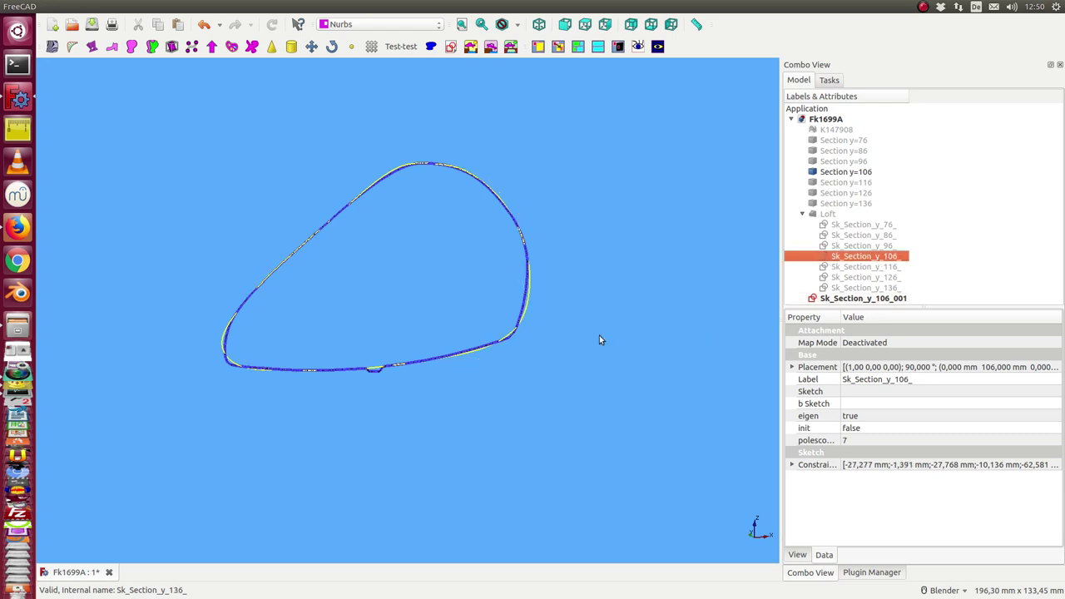
# Step: Show the y=76 section sketch and scan Section y=76, and fit all curves in view
pyautogui.click(846, 227)
pyautogui.press('space')
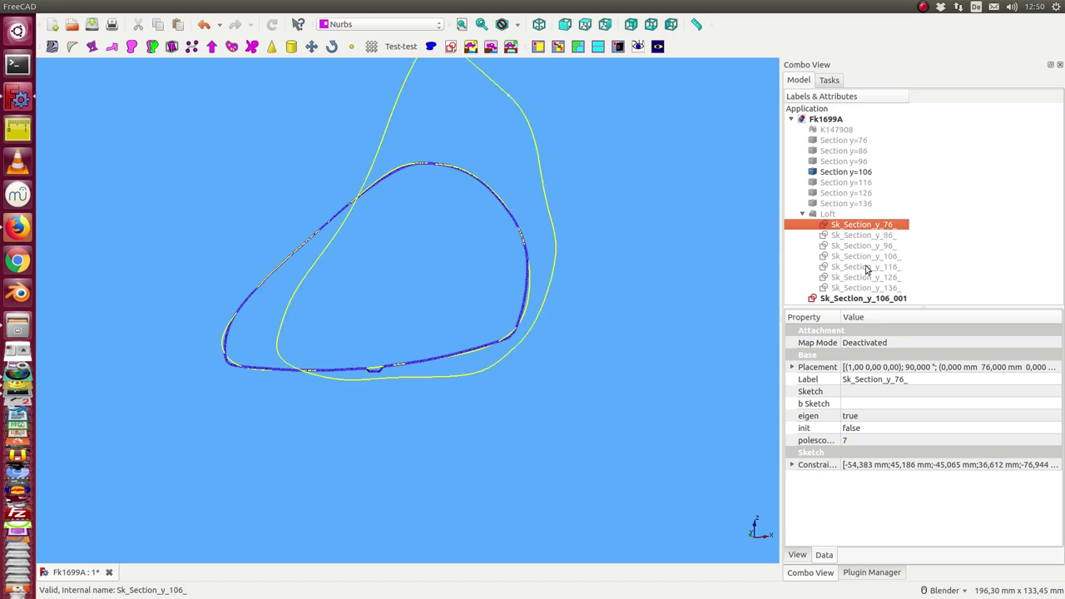
pyautogui.click(860, 299)
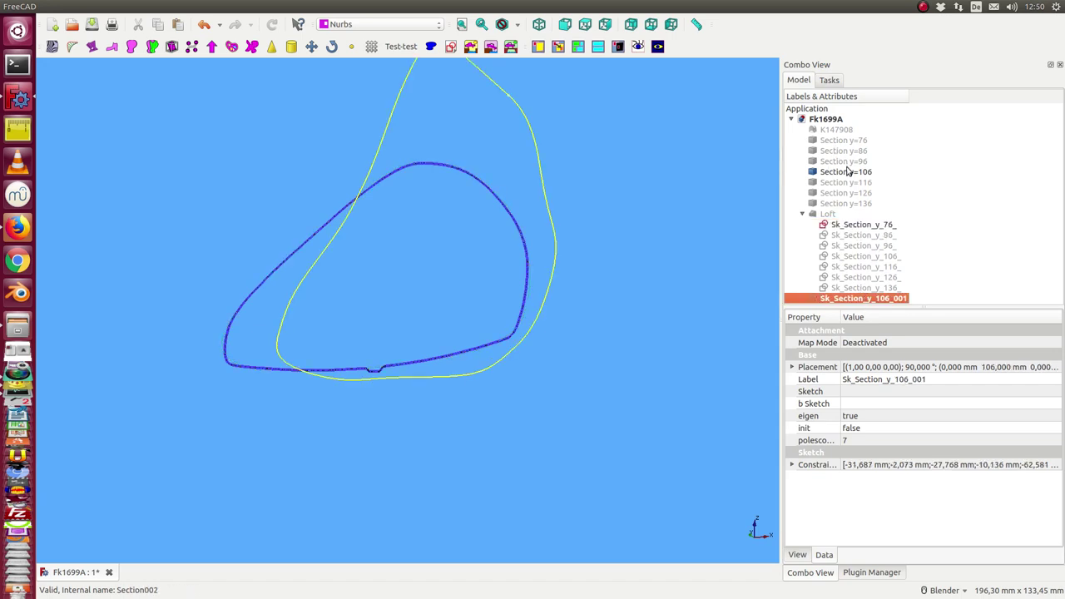
pyautogui.click(840, 142)
pyautogui.press('space')
pyautogui.press('v')
pyautogui.press('f')
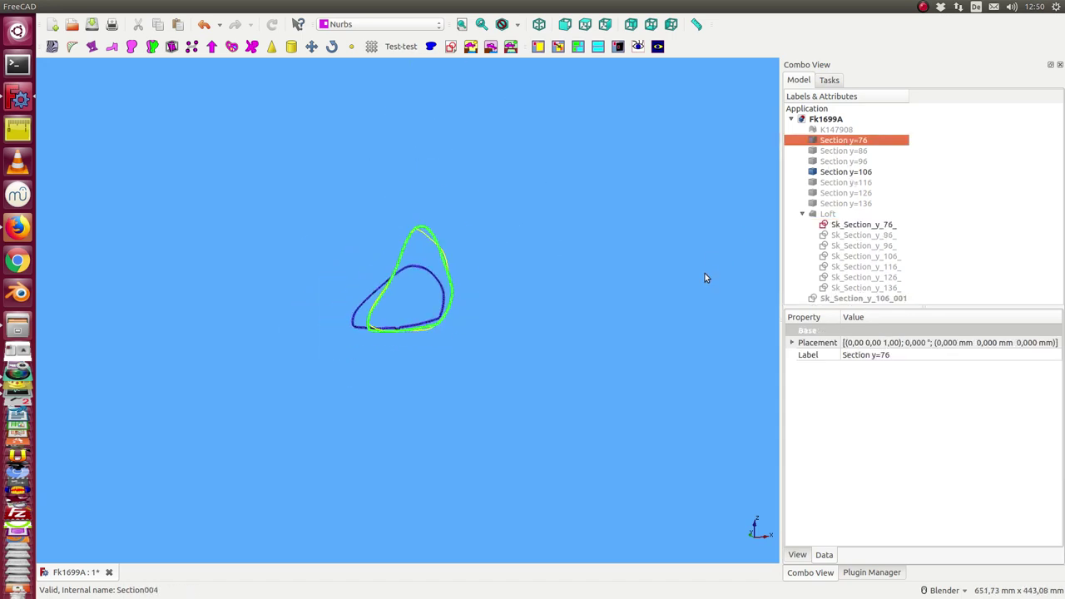
# Step: Duplicate the Sk_Section_y_76_ sketch as Sk_Section_y_76_001
pyautogui.click(863, 228)
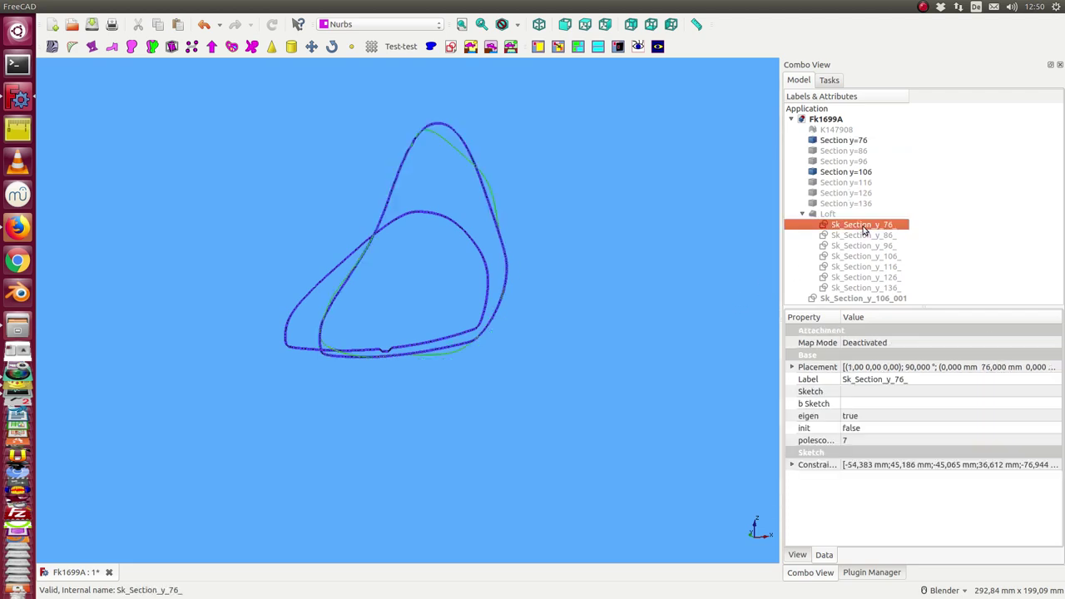
pyautogui.hotkey('ctrl', 'c')
pyautogui.hotkey('ctrl', 'v')
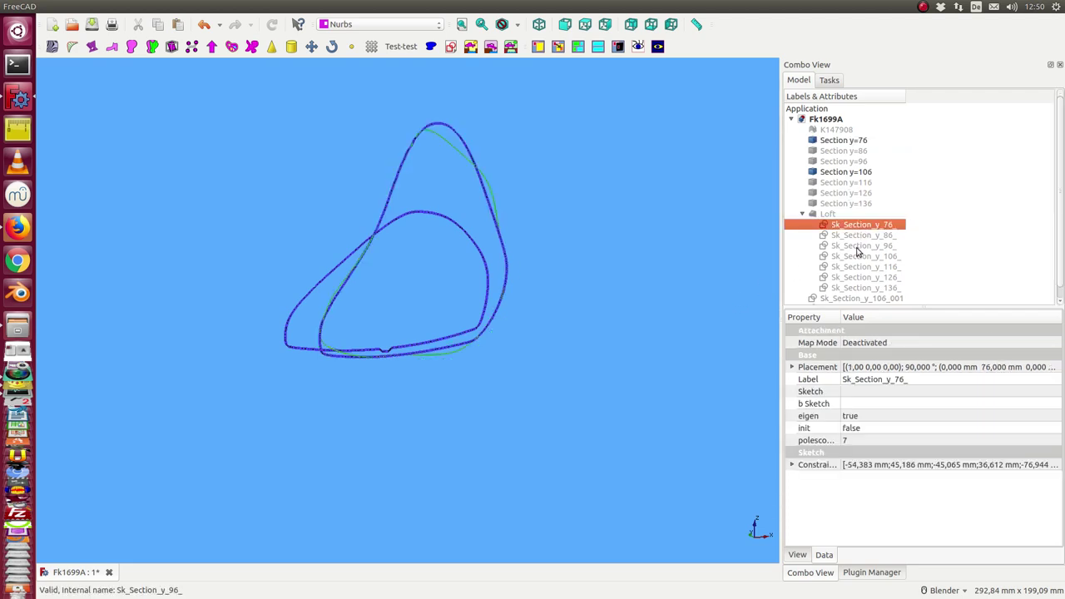
pyautogui.click(868, 300)
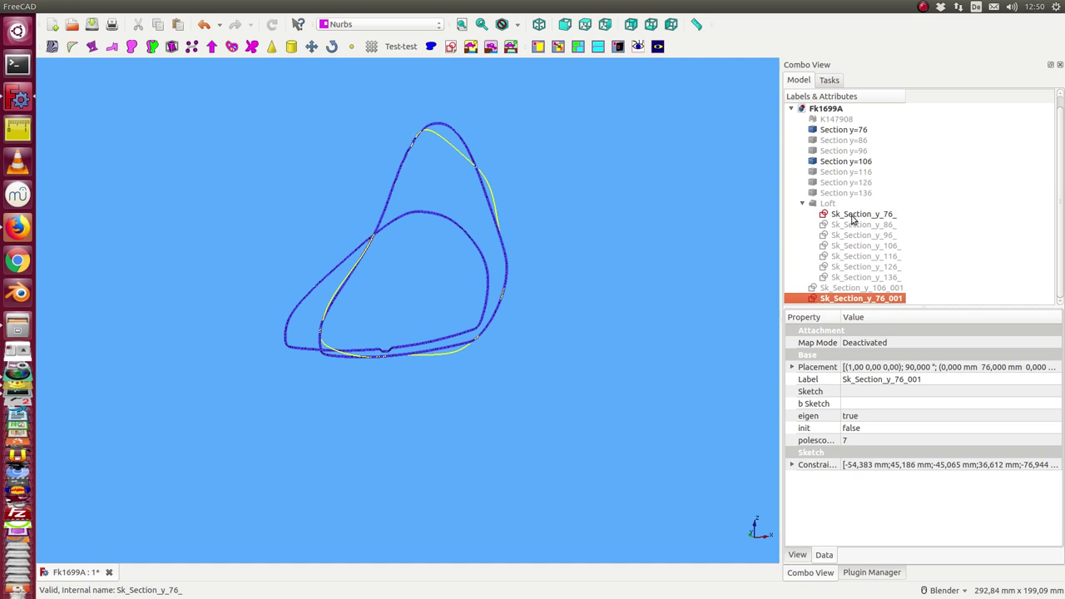
pyautogui.click(852, 214)
# Step: Hide scan Section y=106 and edit Sk_Section_y_76_001 in Sketcher
pyautogui.click(838, 161)
pyautogui.press('space')
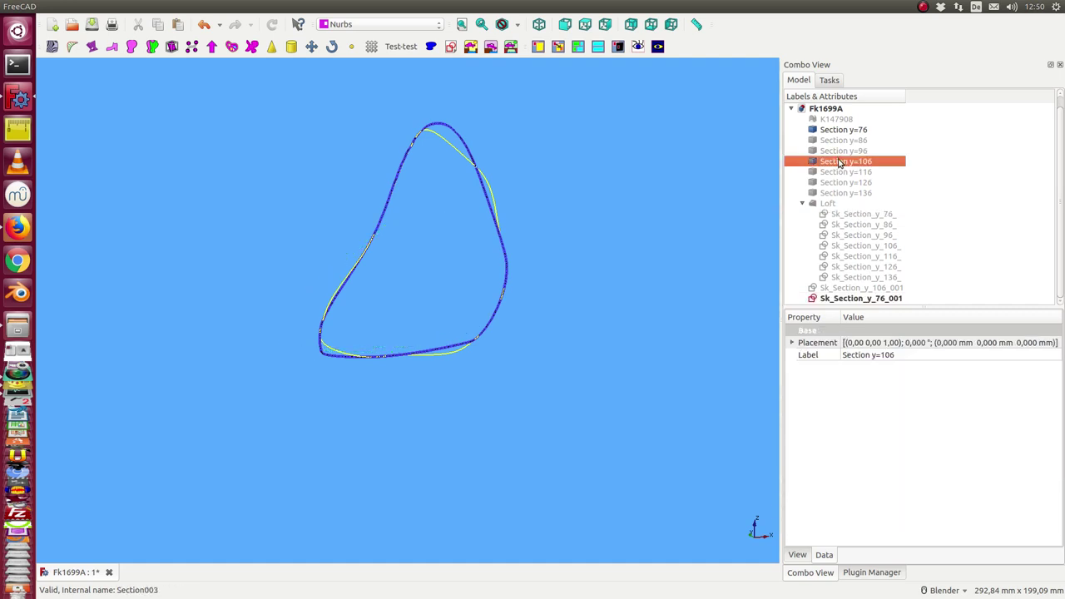
pyautogui.doubleClick(846, 299)
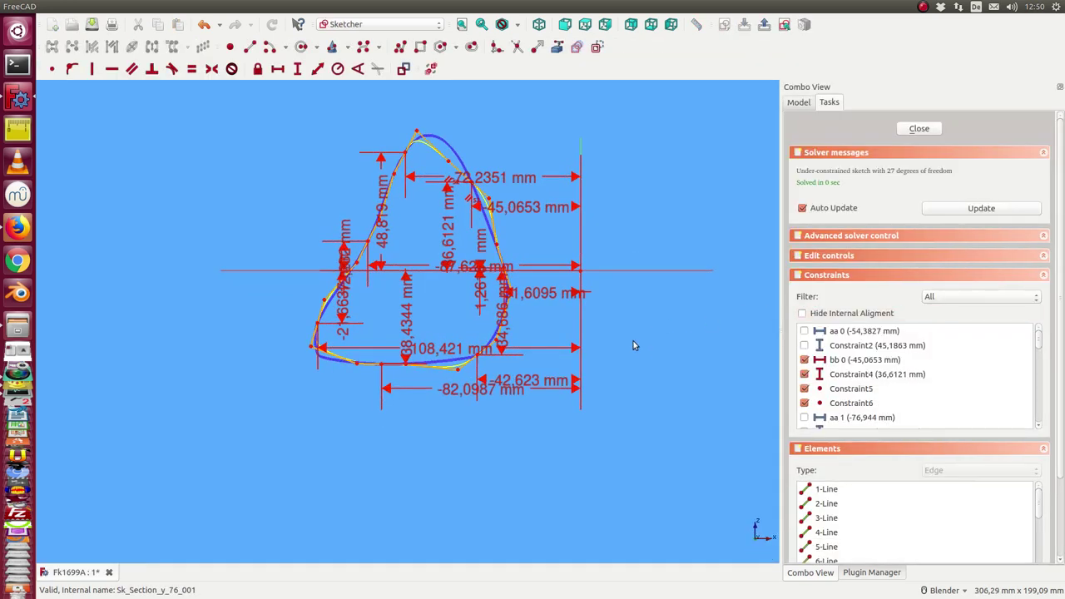
# Step: Move the upper-right control points of Sk_Section_y_76_001 out and up onto the scan
pyautogui.scroll(3, 466, 274)
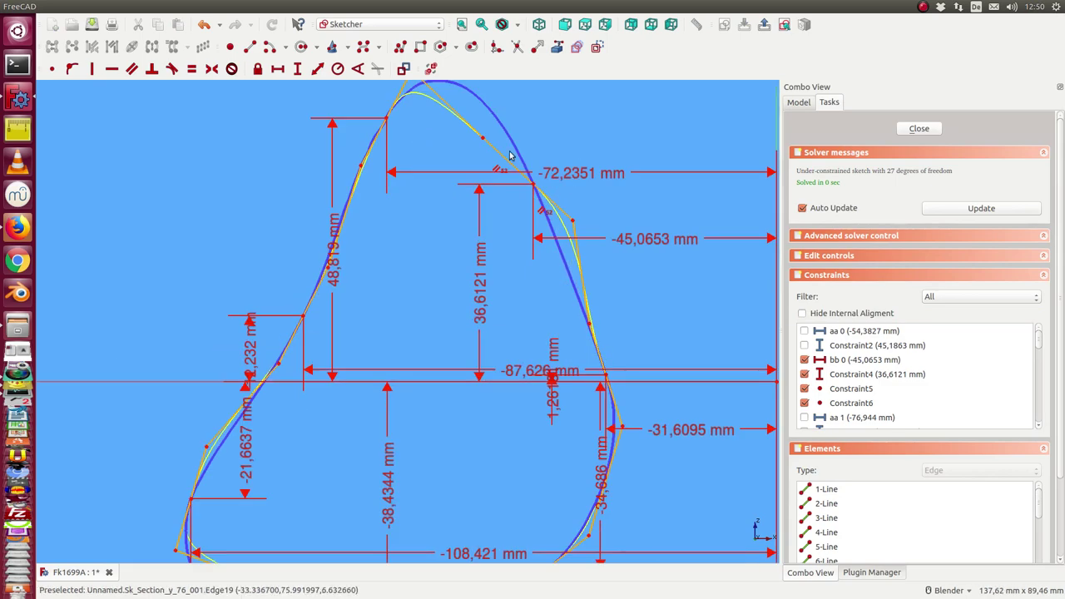
pyautogui.moveTo(485, 142); pyautogui.dragTo(504, 169)
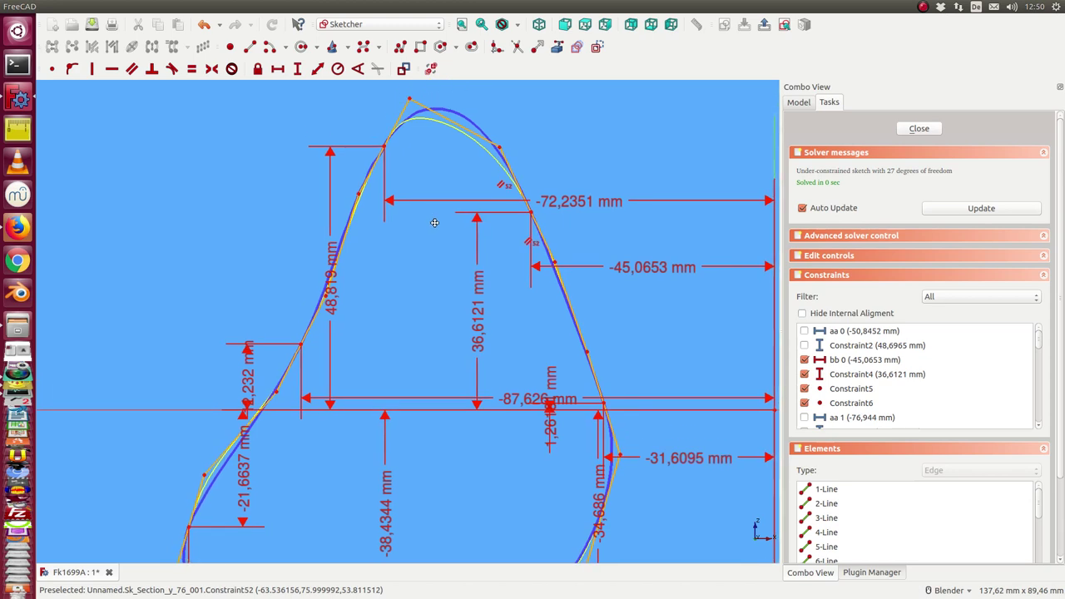
pyautogui.keyDown('shift'); pyautogui.moveTo(453, 123); pyautogui.dragTo(474, 209, button='middle'); pyautogui.keyUp('shift')
pyautogui.moveTo(500, 224); pyautogui.dragTo(497, 206)
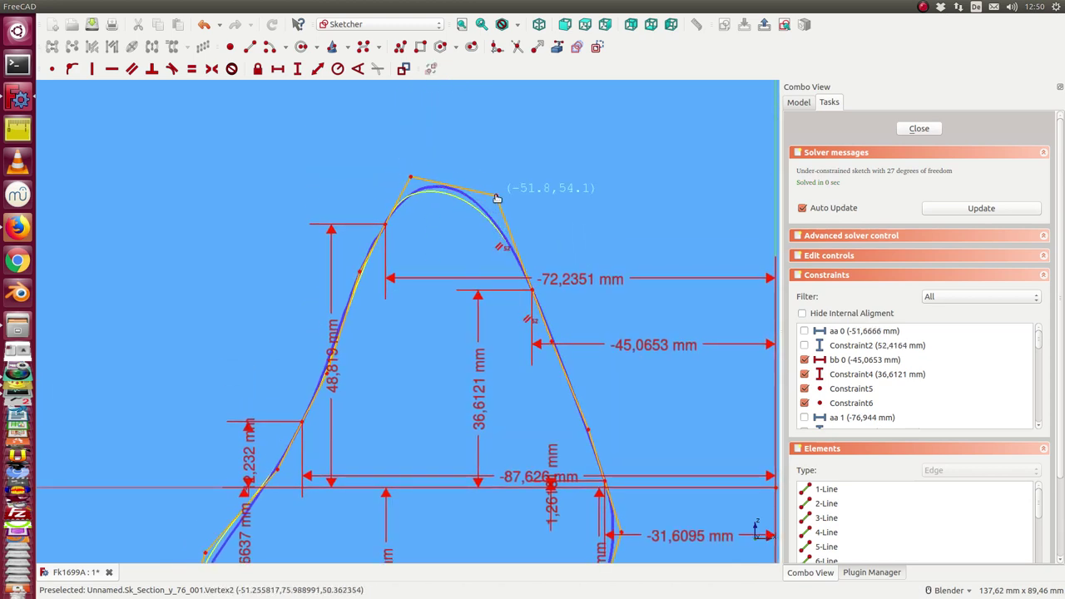
pyautogui.moveTo(496, 206); pyautogui.dragTo(495, 190)
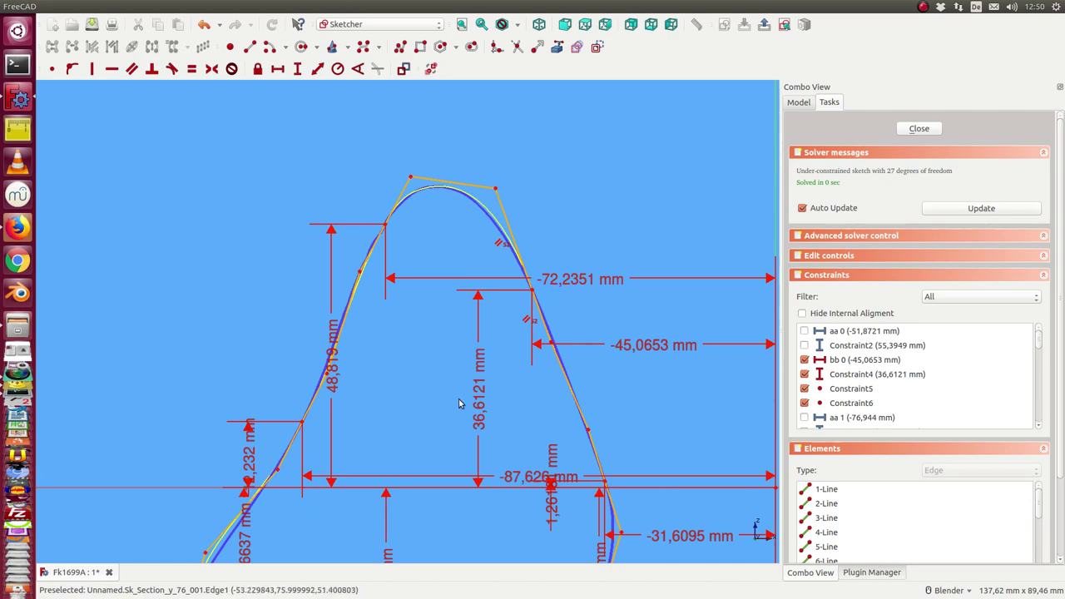
# Step: Lift a bottom control point and drop the left corner point onto the scan outline
pyautogui.scroll(-3, 459, 386)
pyautogui.keyDown('shift'); pyautogui.moveTo(457, 384); pyautogui.dragTo(493, 328, button='middle'); pyautogui.keyUp('shift')
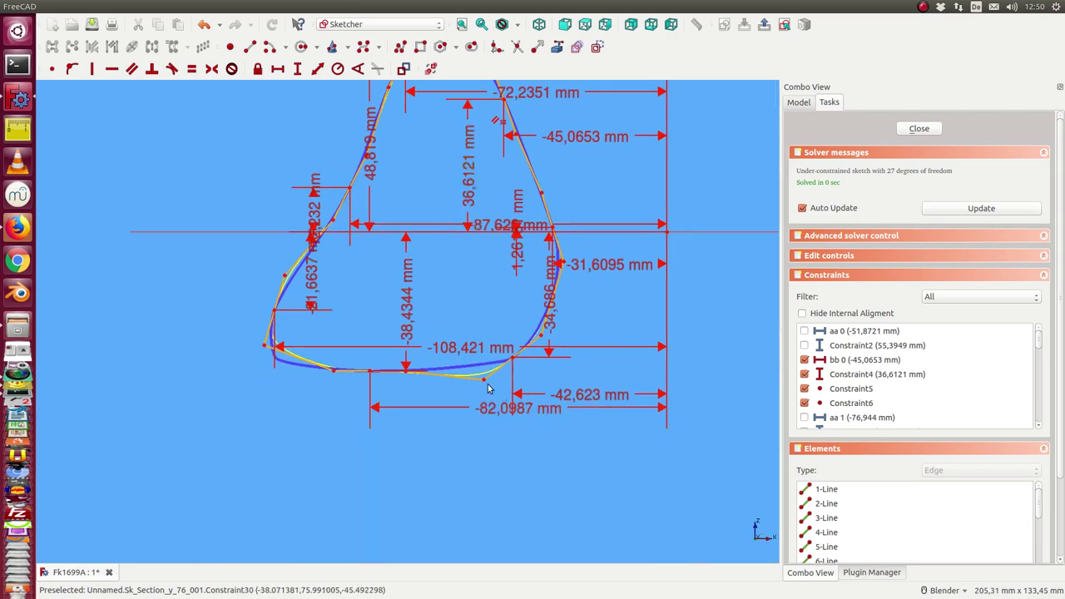
pyautogui.moveTo(487, 385); pyautogui.dragTo(479, 373)
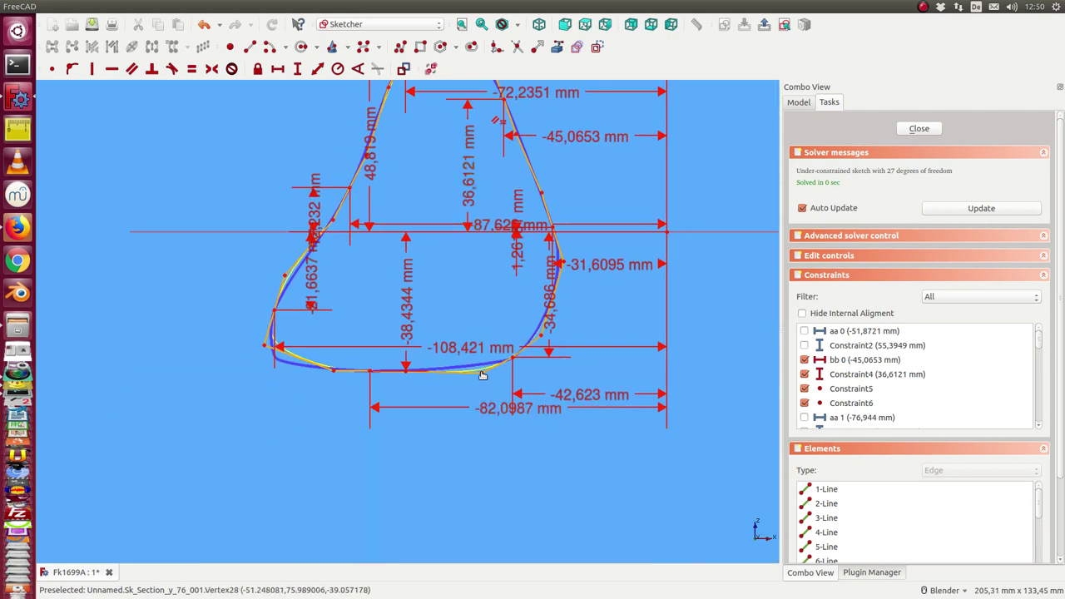
pyautogui.moveTo(264, 345); pyautogui.dragTo(263, 366)
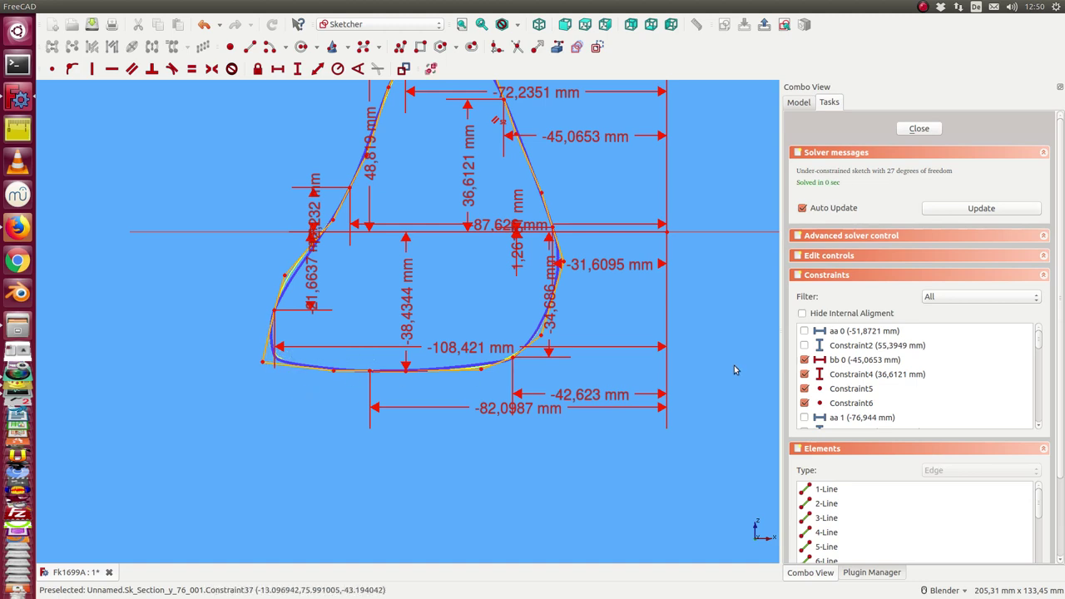
# Step: Close the y=76 sketch and select the original Sk_Section_y_76_ for comparison
pyautogui.click(918, 128)
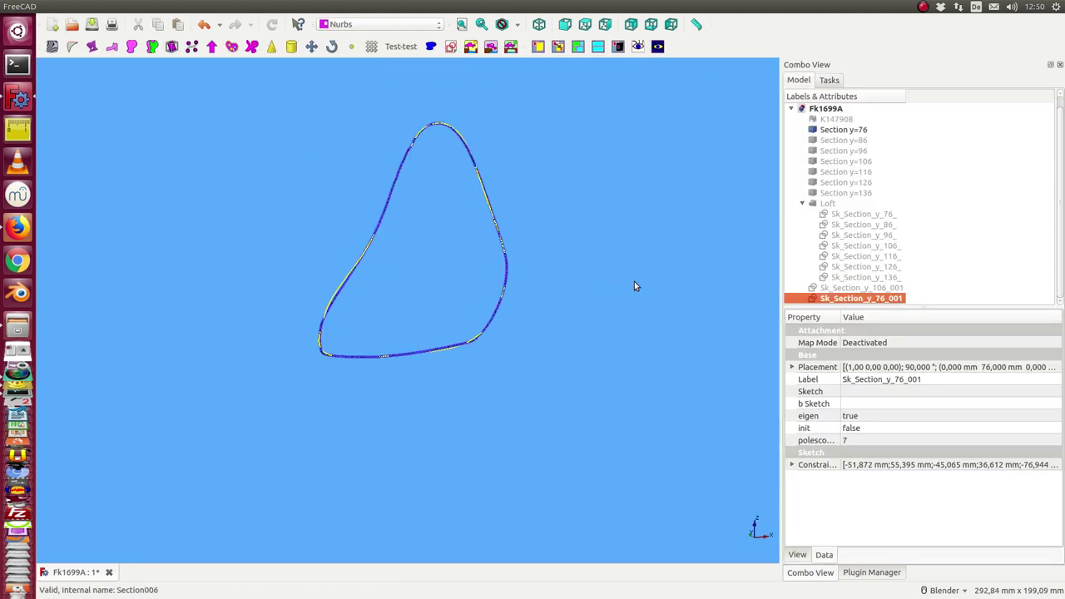
pyautogui.click(872, 215)
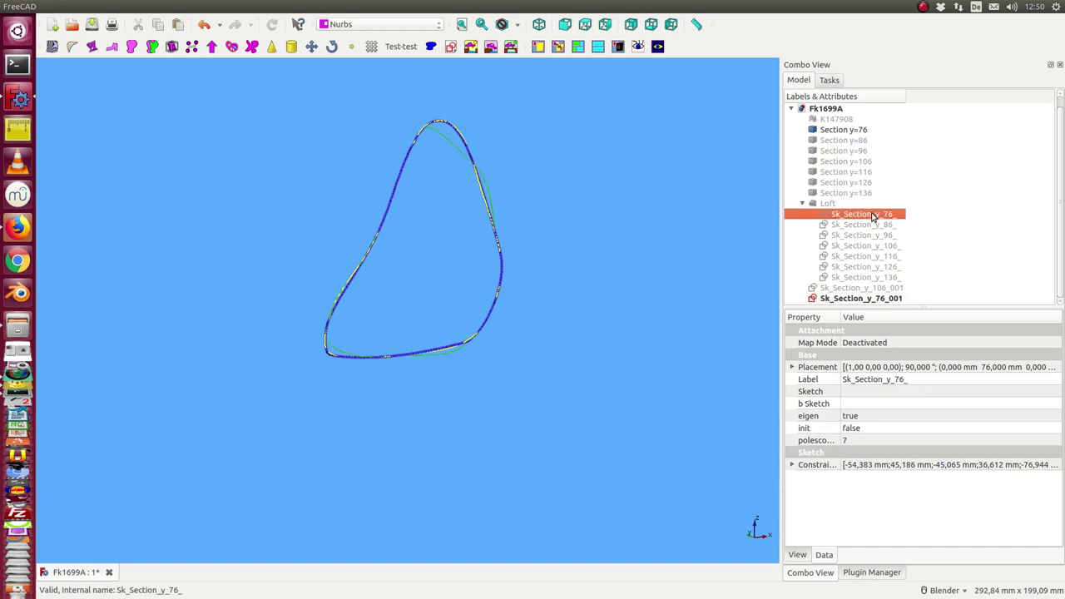
pyautogui.scroll(-2, 641, 344)
pyautogui.moveTo(629, 326)
pyautogui.mouseDown(button='middle')
pyautogui.moveTo(580, 335)
pyautogui.moveTo(589, 269)
pyautogui.mouseUp(button='middle')
pyautogui.click(575, 327)
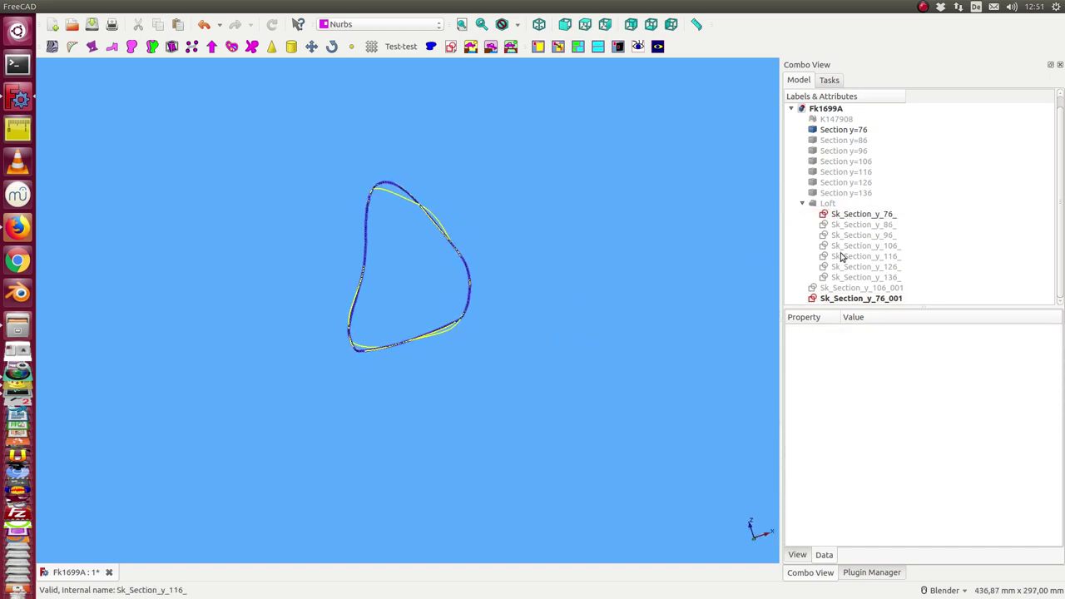
pyautogui.click(866, 217)
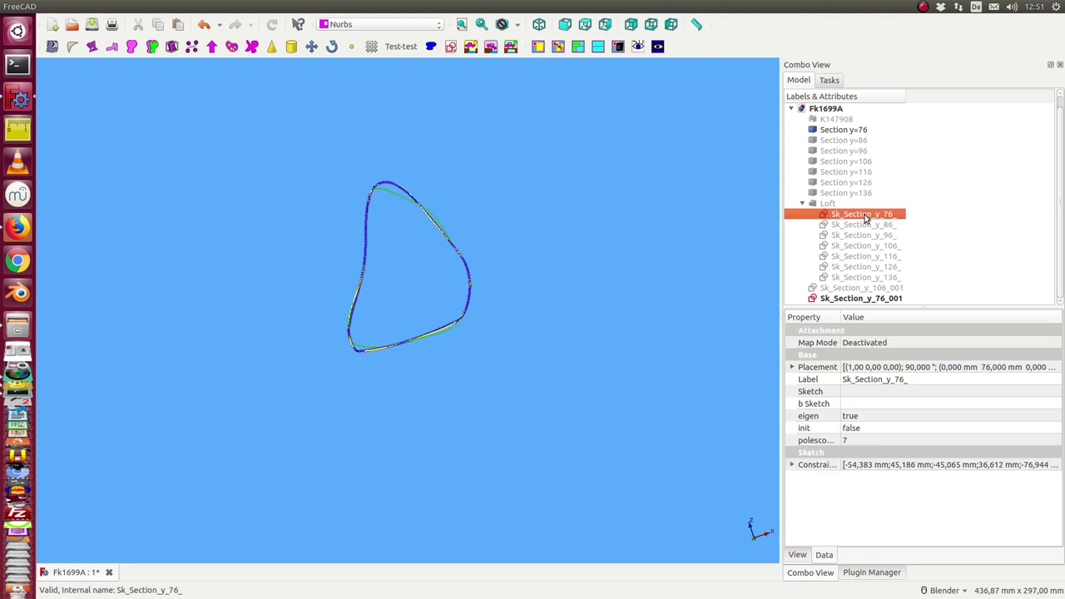
# Step: Orbit and zoom to view the new y=76 loop edge-on beside the original
pyautogui.click(653, 293)
pyautogui.moveTo(388, 184)
pyautogui.mouseDown(button='middle')
pyautogui.moveTo(477, 219)
pyautogui.moveTo(431, 231)
pyautogui.mouseUp(button='middle')
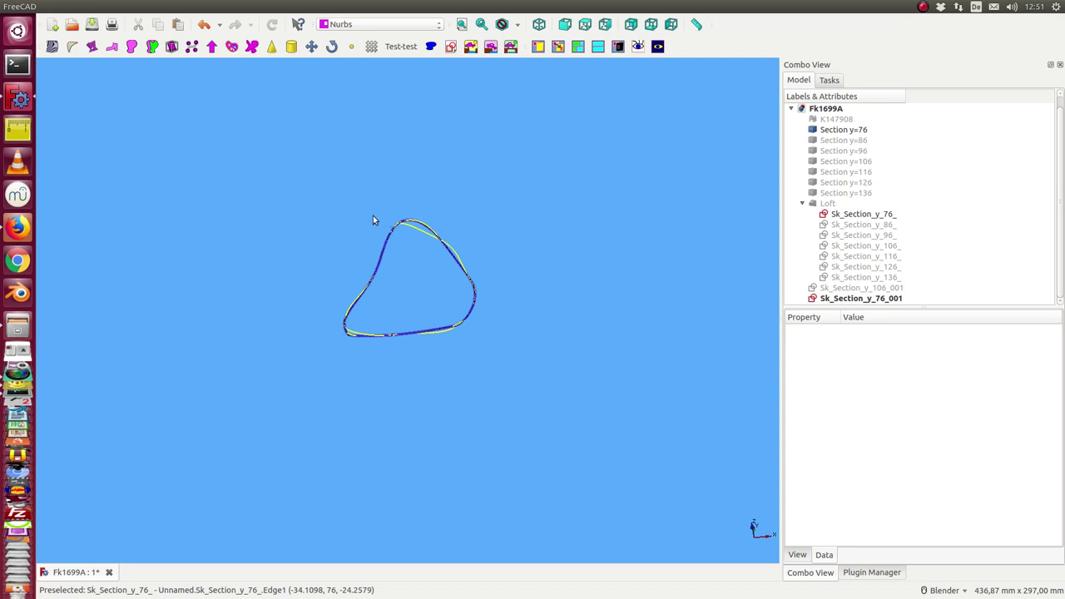
pyautogui.scroll(3, 372, 219)
pyautogui.moveTo(342, 239); pyautogui.dragTo(342, 283, button='middle')
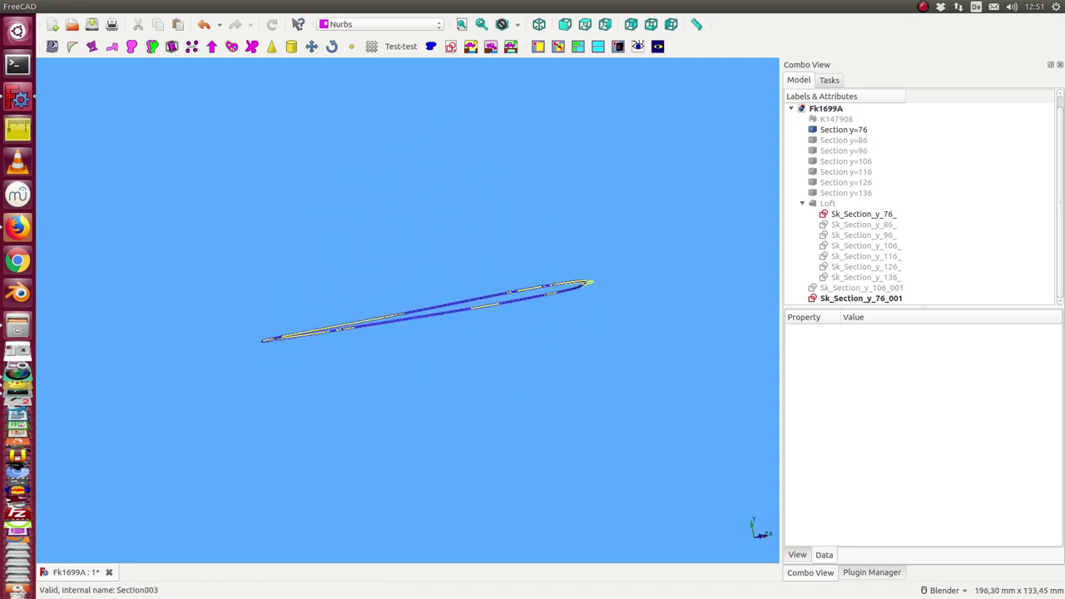